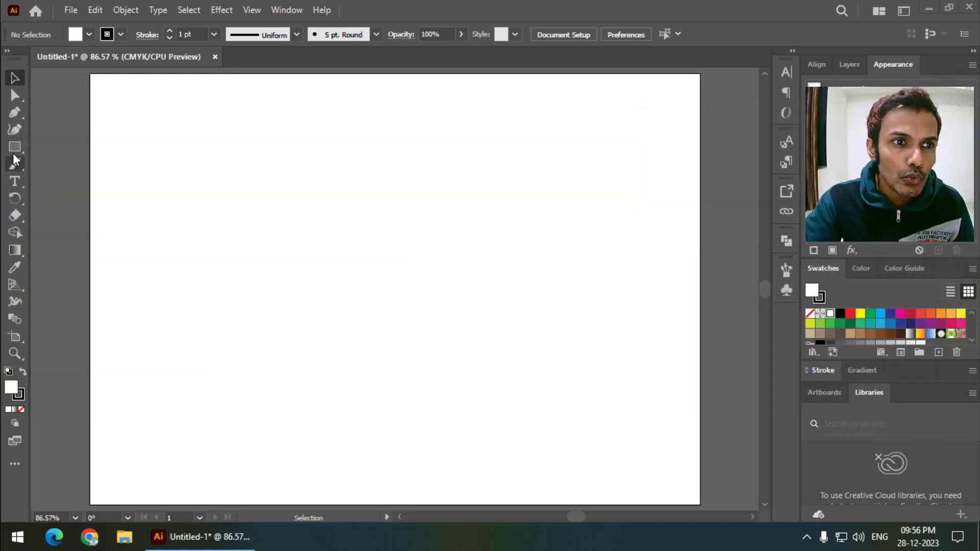
Draw a small circle in the left part of the artboard with the Ellipse tool and fill it with red.
{"action": "left_click", "coordinate": [14, 149]}
{"action": "left_click_drag", "start_coordinate": [13, 150], "coordinate": [100, 166]}
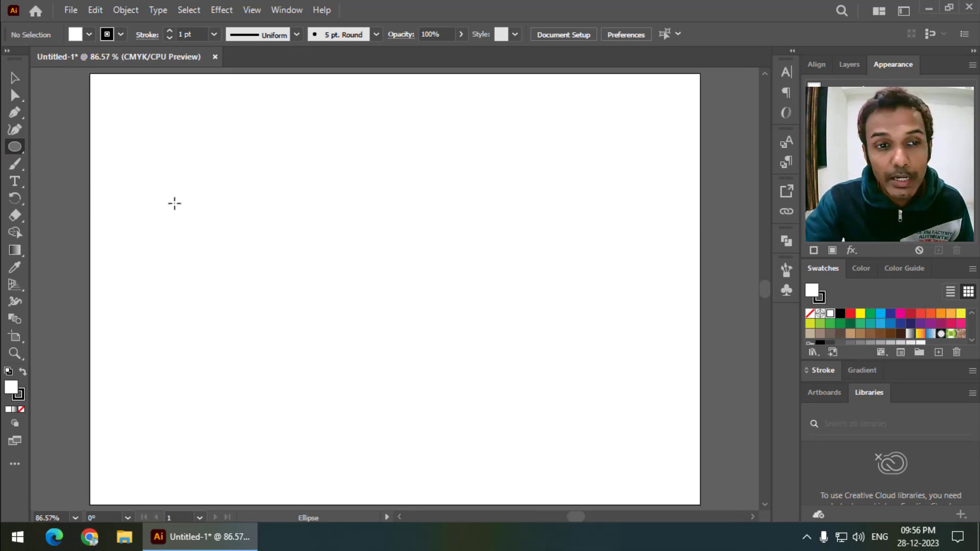
{"action": "left_click_drag", "start_coordinate": [162, 192], "coordinate": [280, 305]}
{"action": "left_click", "coordinate": [14, 77]}
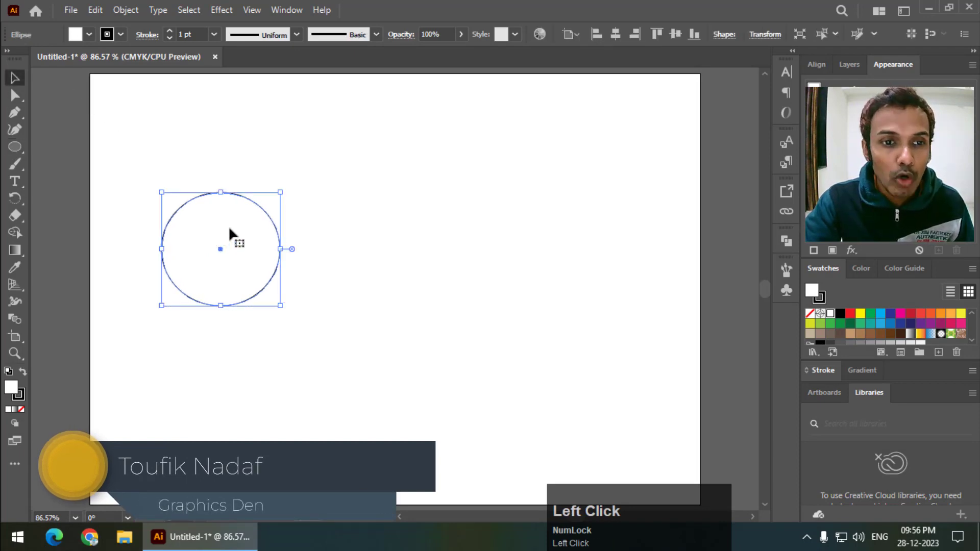
{"action": "left_click_drag", "start_coordinate": [252, 221], "coordinate": [252, 266]}
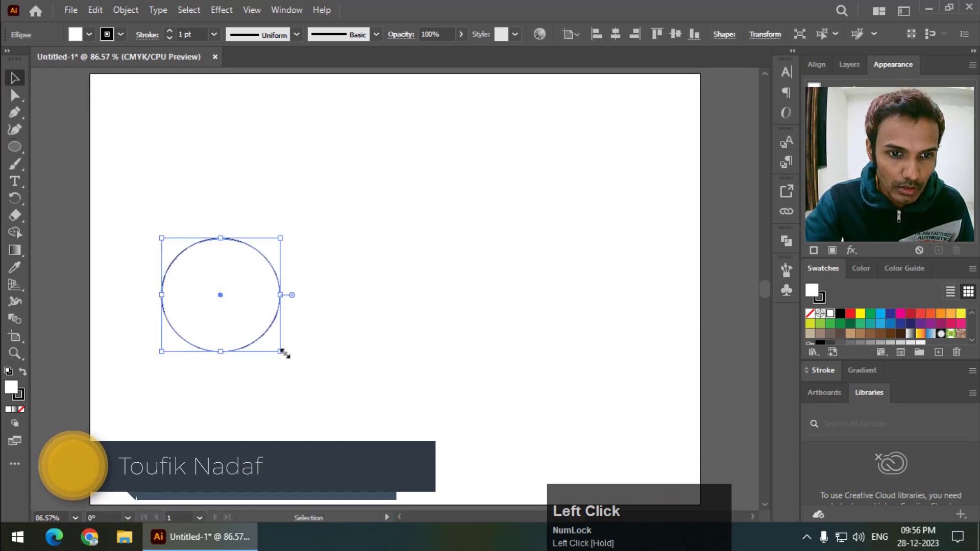
{"action": "left_click_drag", "start_coordinate": [282, 352], "coordinate": [260, 332]}
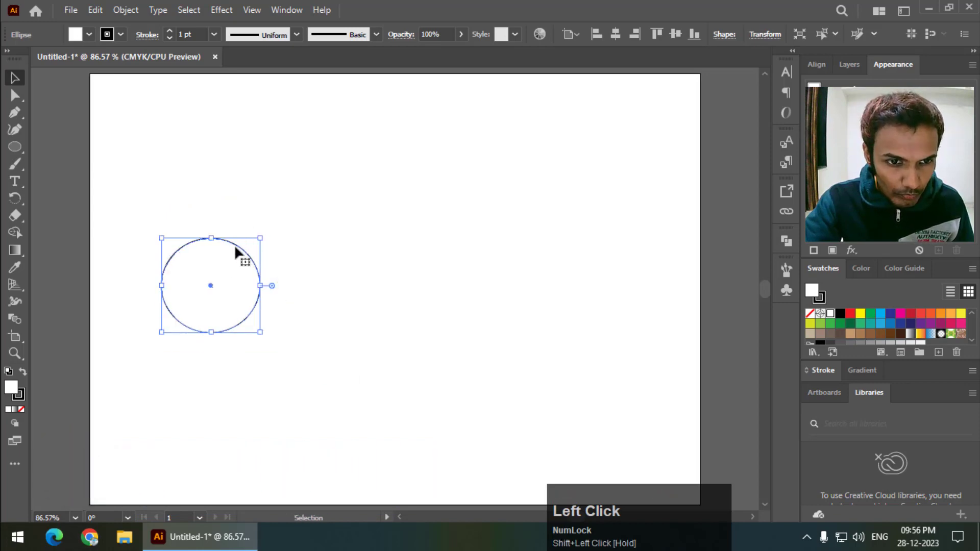
{"action": "left_click", "coordinate": [850, 313]}
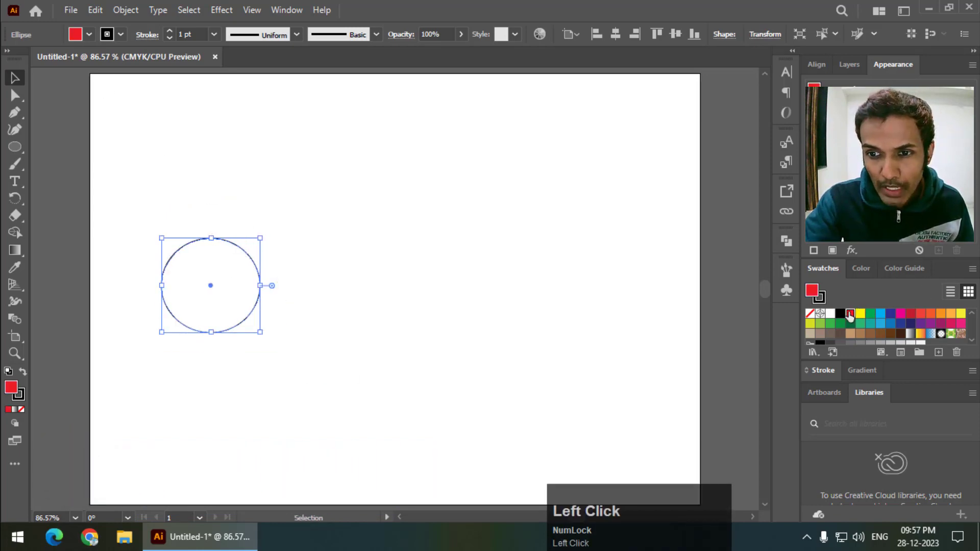
{"action": "left_click_drag", "start_coordinate": [258, 280], "coordinate": [196, 293]}
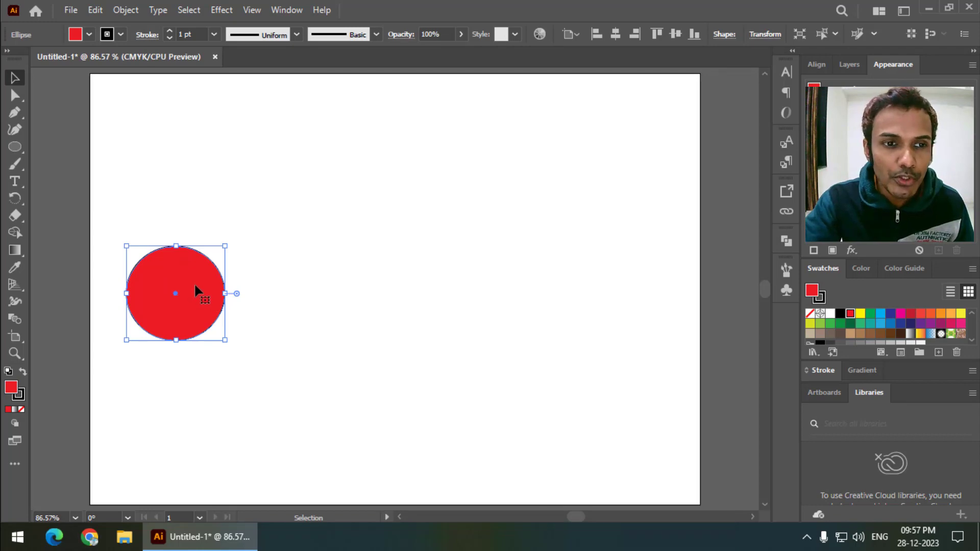
Bring up the Symbols panel.
{"action": "left_click", "coordinate": [785, 291]}
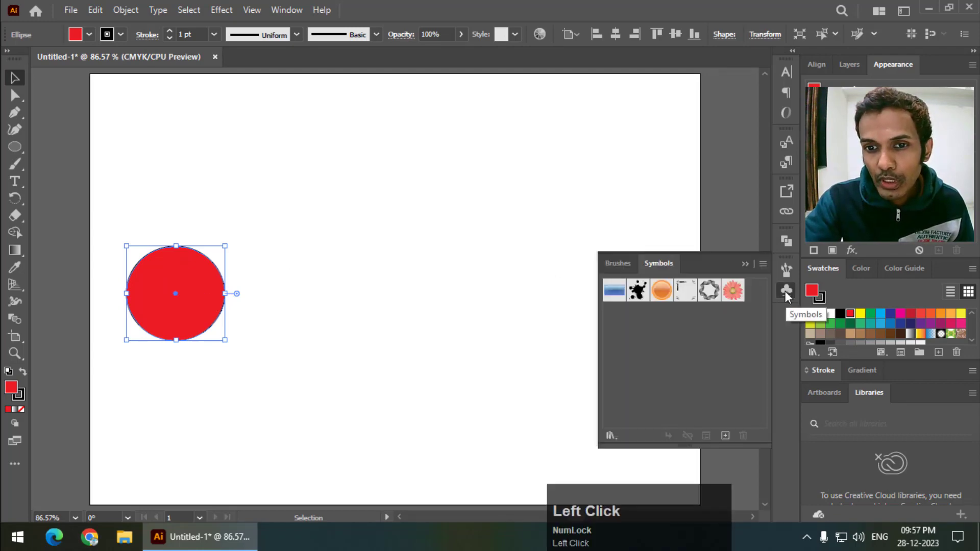
{"action": "left_click", "coordinate": [788, 292]}
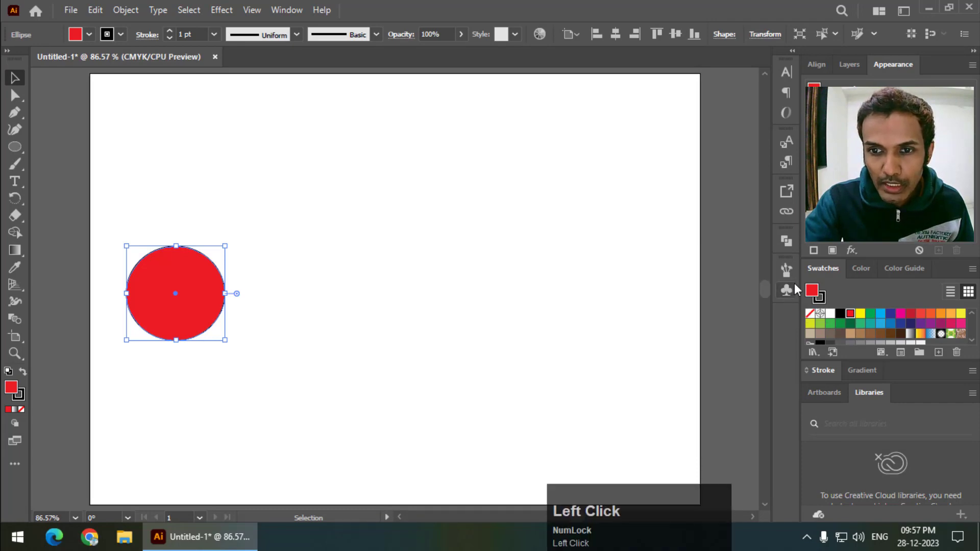
{"action": "left_click", "coordinate": [289, 11]}
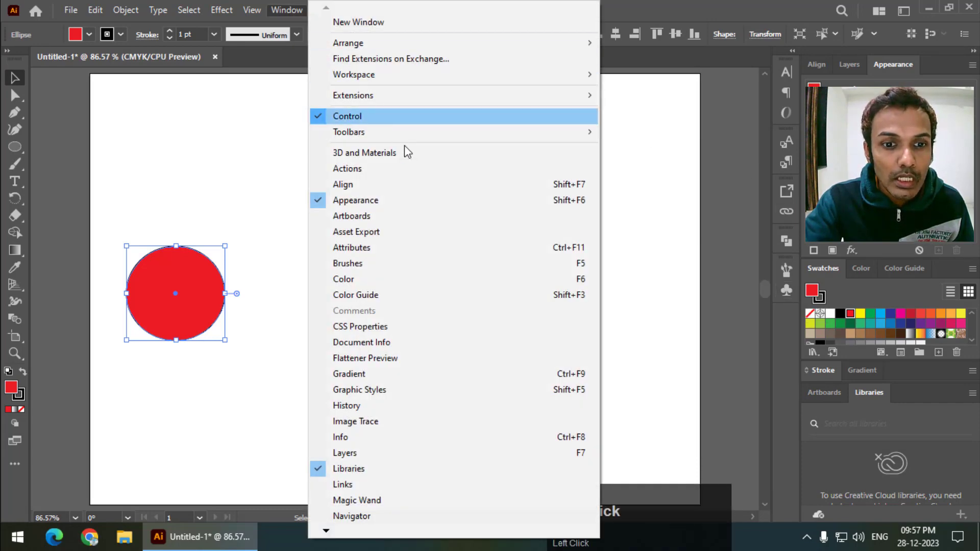
{"action": "left_click", "coordinate": [330, 531]}
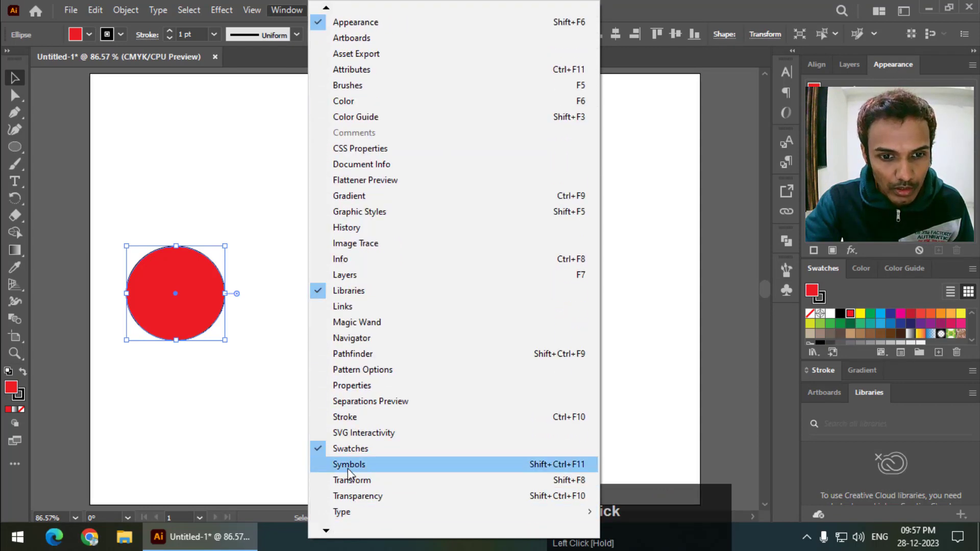
{"action": "left_click", "coordinate": [361, 467]}
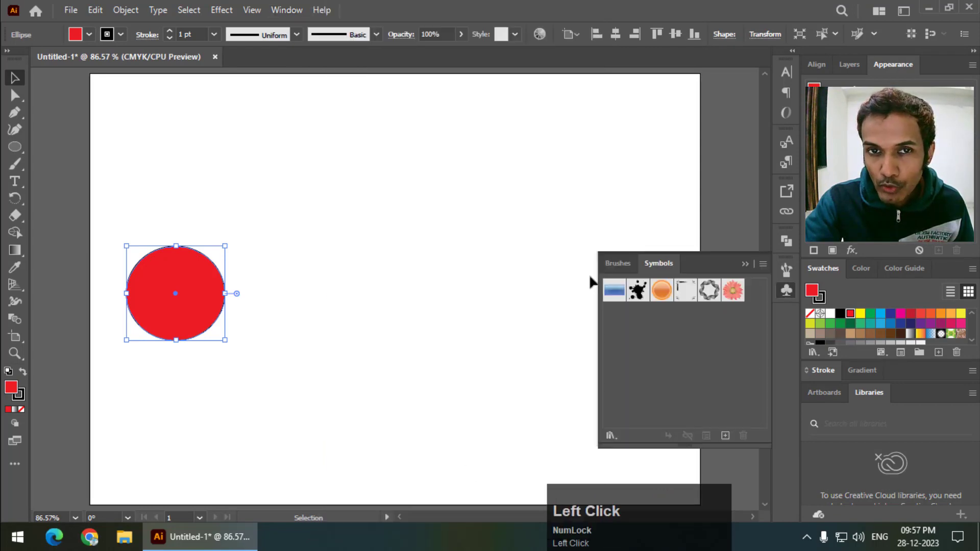
{"action": "left_click", "coordinate": [787, 290]}
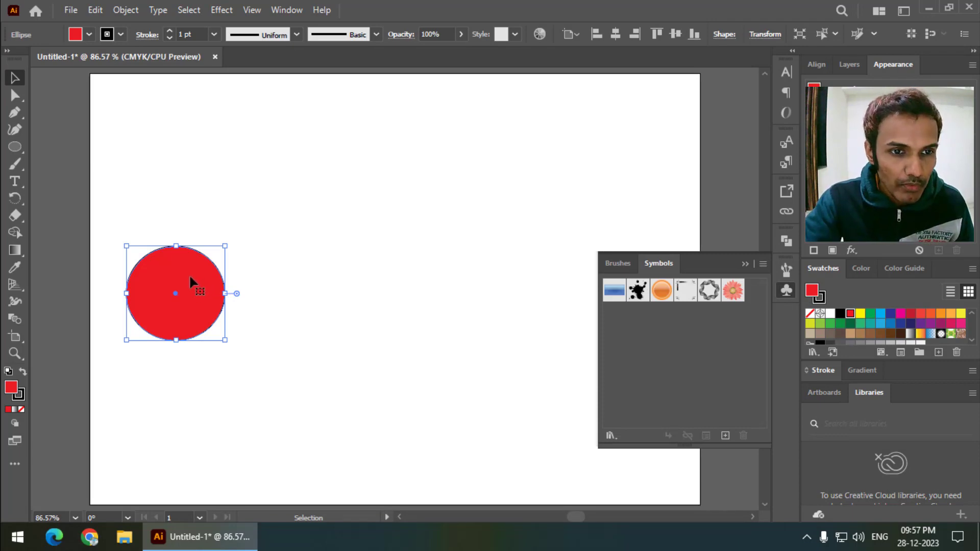
Save the red circle as a new dynamic symbol named Shape with the Movie Clip export type.
{"action": "left_click_drag", "start_coordinate": [190, 277], "coordinate": [679, 349]}
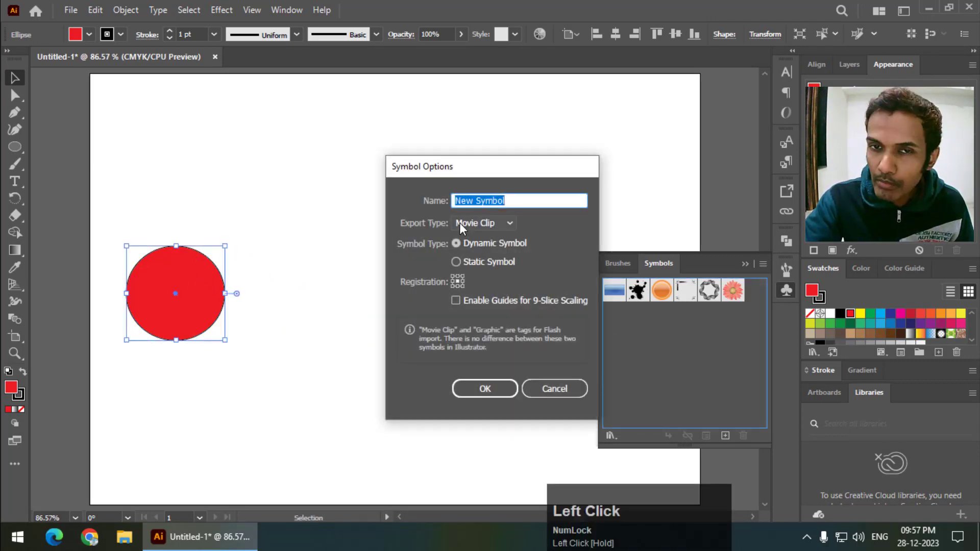
{"action": "left_click", "coordinate": [548, 388]}
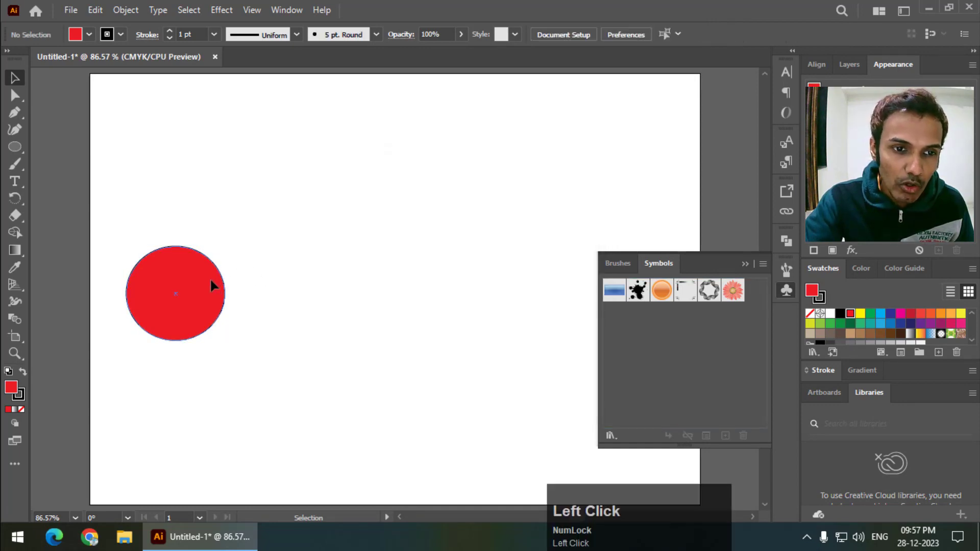
{"action": "left_click", "coordinate": [725, 436]}
{"action": "left_click_drag", "start_coordinate": [490, 176], "coordinate": [334, 192]}
{"action": "left_click", "coordinate": [477, 175]}
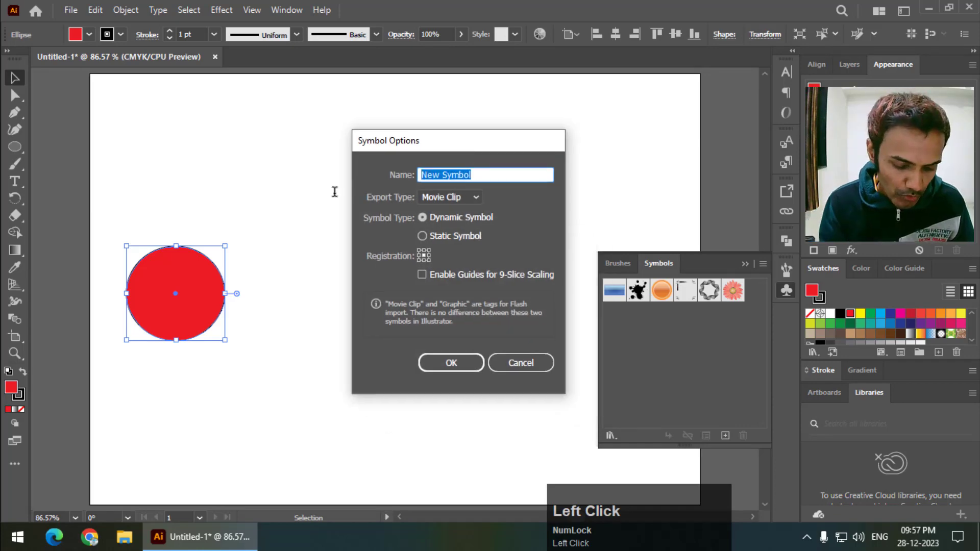
{"action": "type", "text": "Shape"}
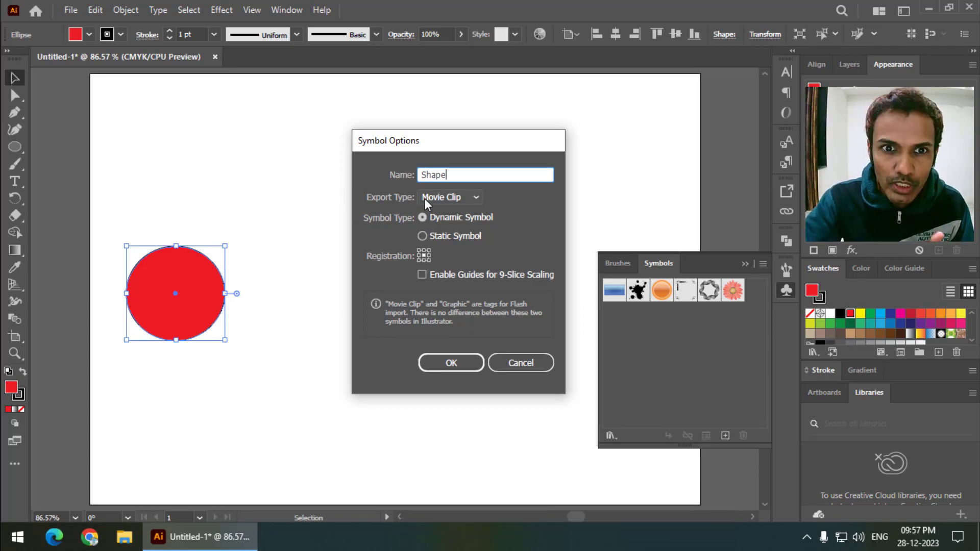
{"action": "left_click", "coordinate": [443, 194]}
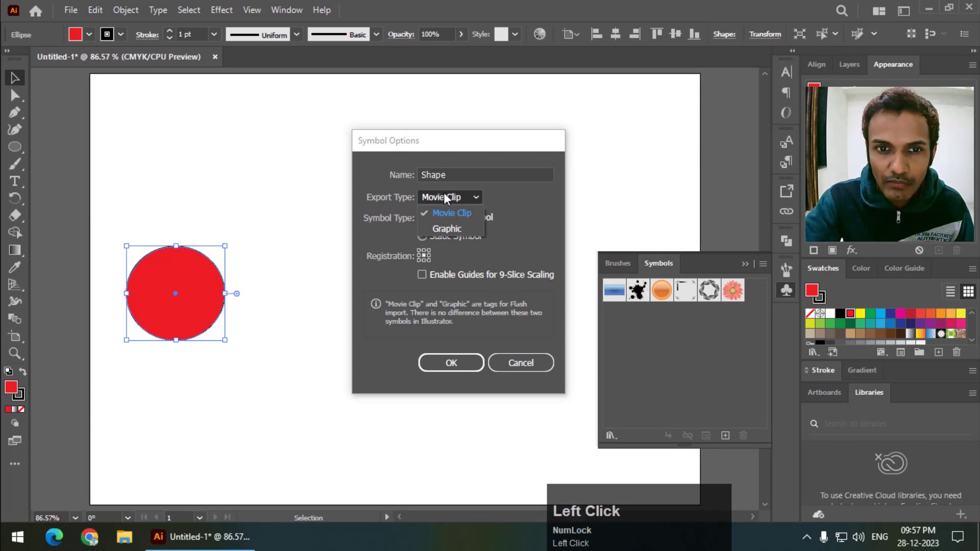
{"action": "left_click", "coordinate": [444, 202]}
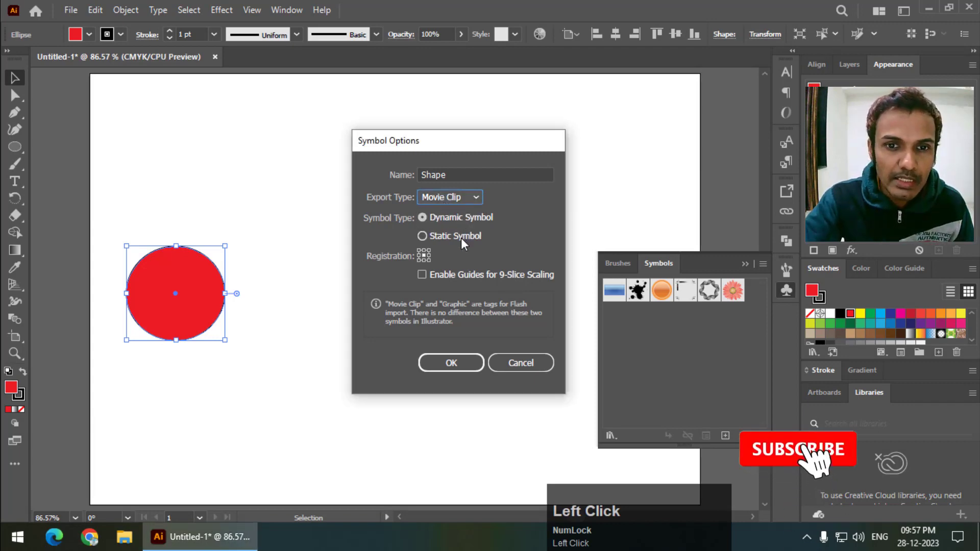
{"action": "left_click_drag", "start_coordinate": [437, 144], "coordinate": [462, 107]}
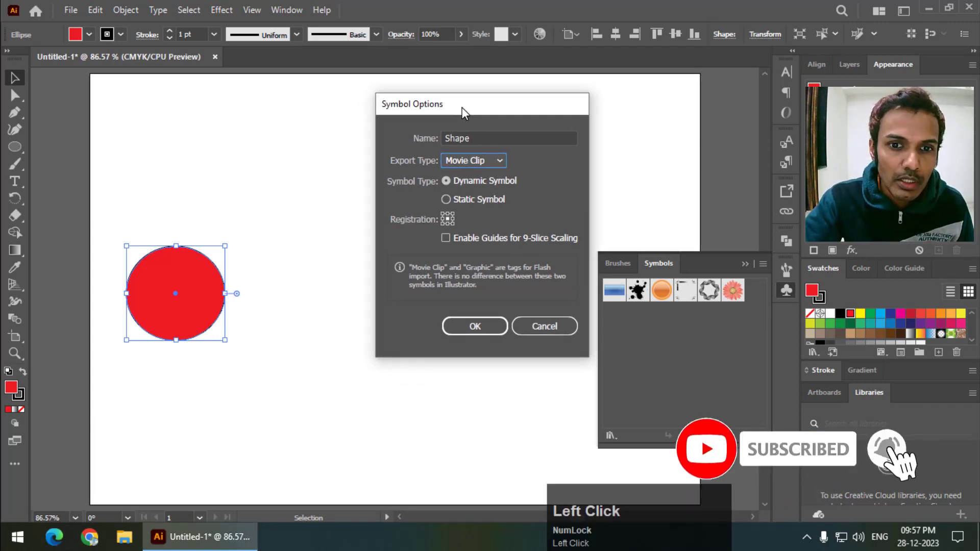
{"action": "left_click", "coordinate": [479, 329]}
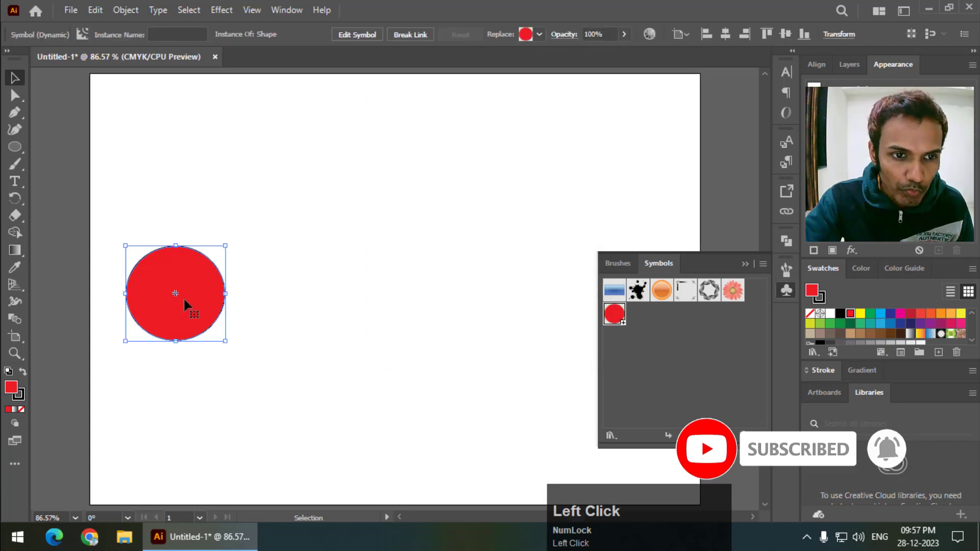
Move the symbol instance up and draw a second, ordinary red circle below it.
{"action": "left_click_drag", "start_coordinate": [183, 294], "coordinate": [191, 226]}
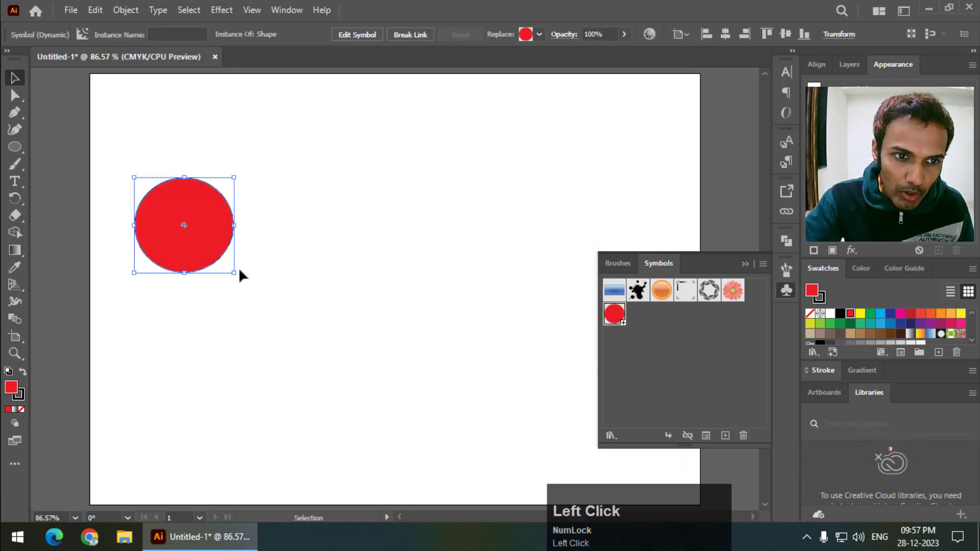
{"action": "left_click", "coordinate": [15, 147]}
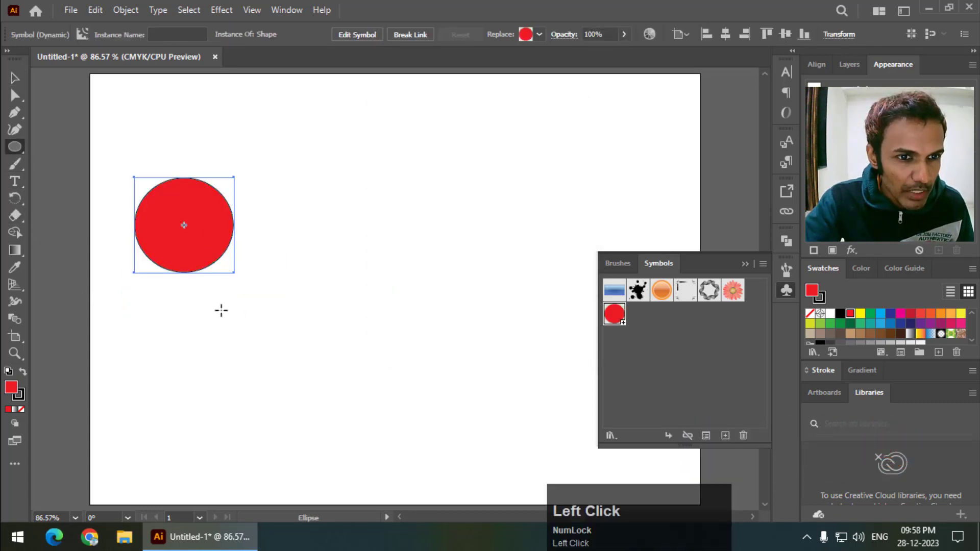
{"action": "mouse_move", "coordinate": [172, 308]}
{"action": "left_mouse_down"}
{"action": "mouse_move", "coordinate": [291, 405]}
{"action": "mouse_move", "coordinate": [288, 423]}
{"action": "left_mouse_up"}
{"action": "left_click", "coordinate": [15, 78]}
{"action": "left_click", "coordinate": [321, 131]}
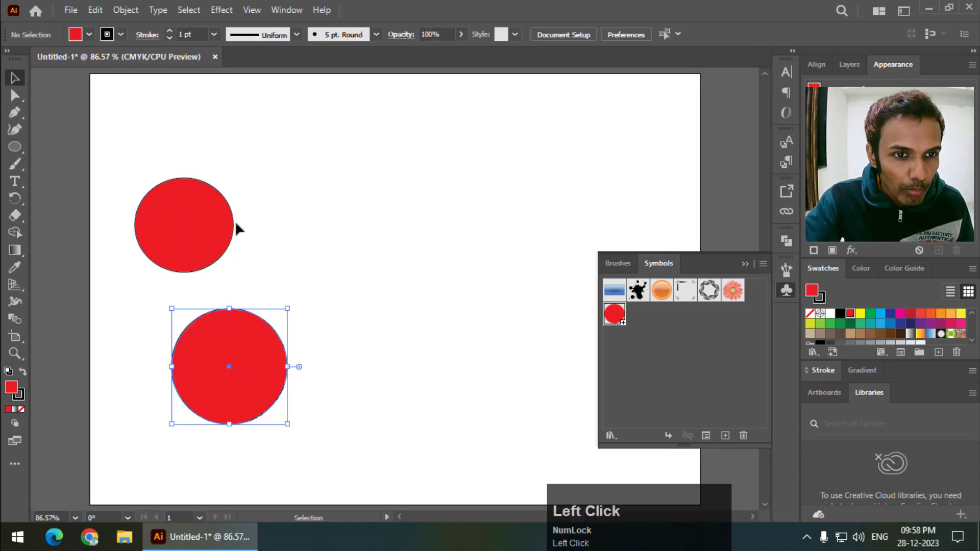
Enlarge the symbol instance proportionally and centre the ordinary circle beneath it.
{"action": "left_click", "coordinate": [215, 235]}
{"action": "left_click_drag", "start_coordinate": [233, 178], "coordinate": [286, 128]}
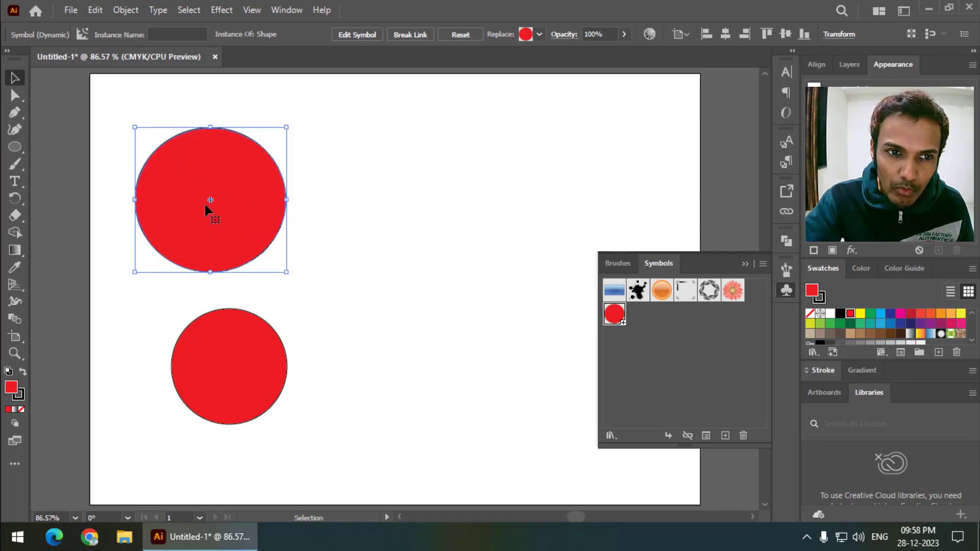
{"action": "left_click", "coordinate": [225, 343]}
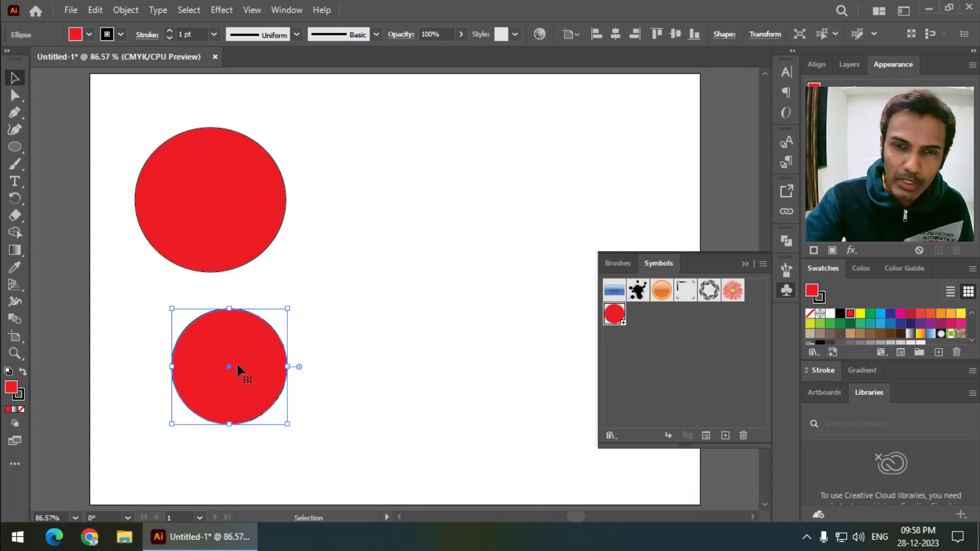
{"action": "left_click_drag", "start_coordinate": [247, 348], "coordinate": [230, 346]}
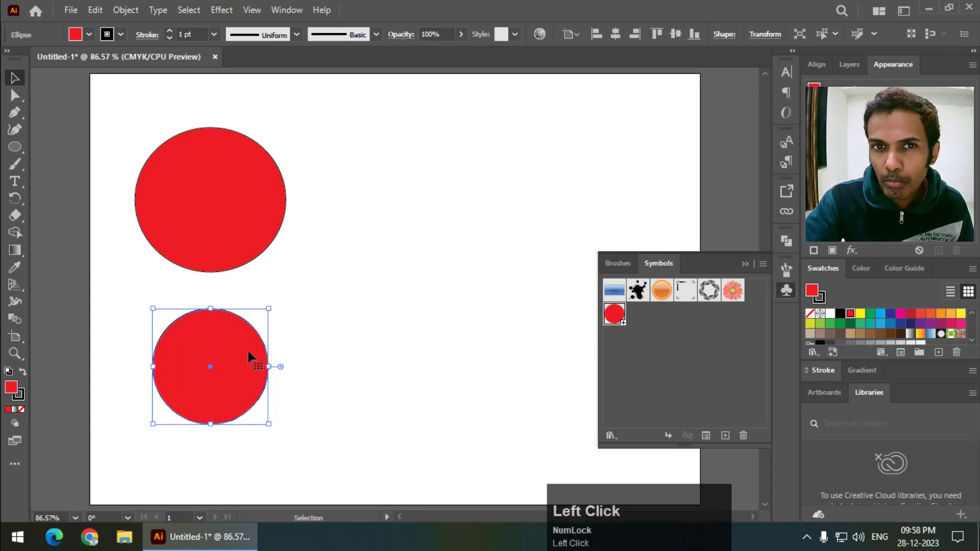
{"action": "left_click", "coordinate": [221, 206]}
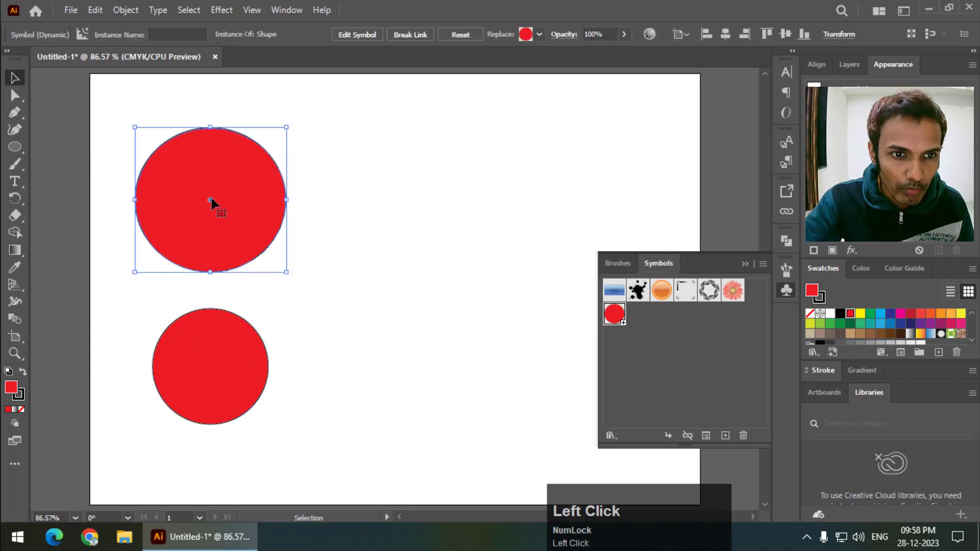
Delete the ordinary red circle and the symbol instance from the artboard.
{"action": "left_click", "coordinate": [235, 340]}
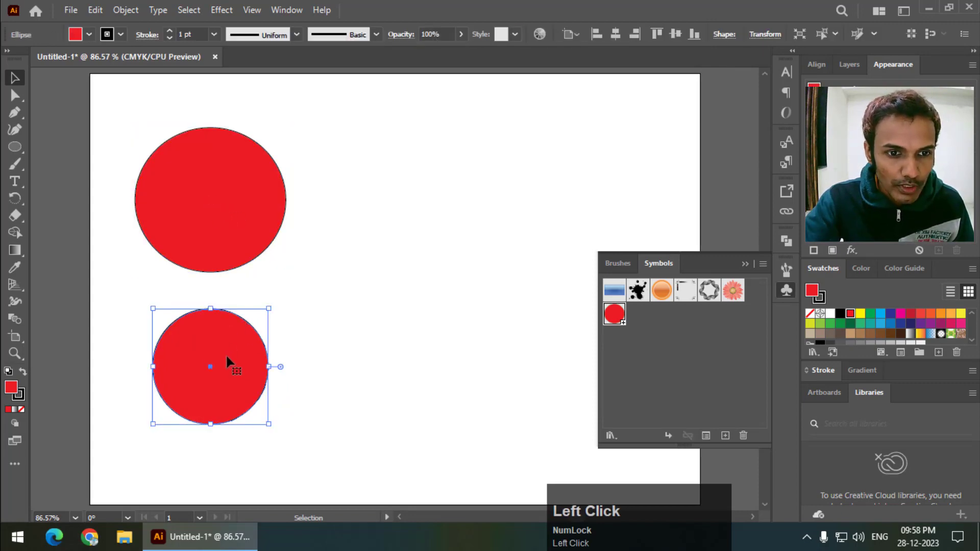
{"action": "key", "text": "Delete"}
{"action": "left_click", "coordinate": [247, 206]}
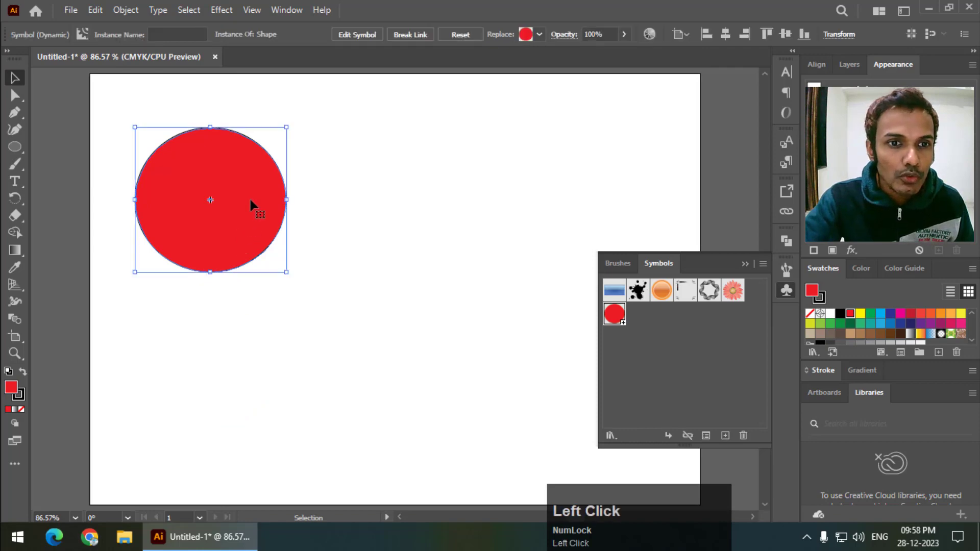
{"action": "left_click_drag", "start_coordinate": [288, 127], "coordinate": [273, 140]}
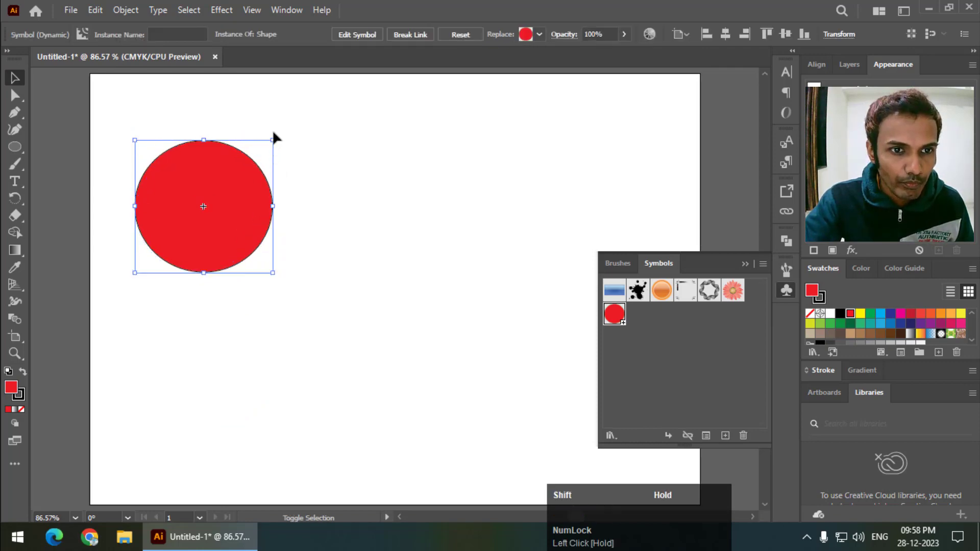
{"action": "key", "text": "Delete"}
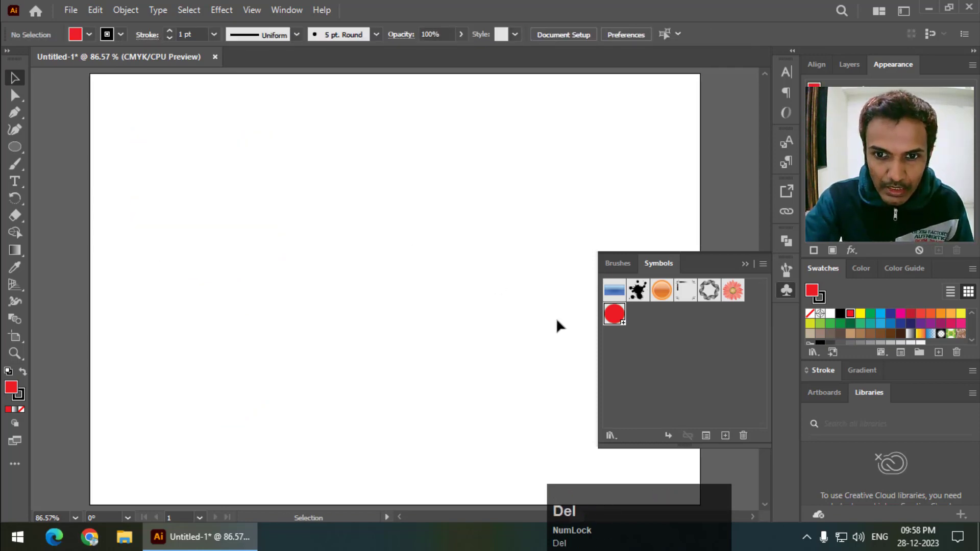
Place the red Shape symbol on the artboard and duplicate it until five instances are scattered across it.
{"action": "left_click_drag", "start_coordinate": [611, 325], "coordinate": [402, 271]}
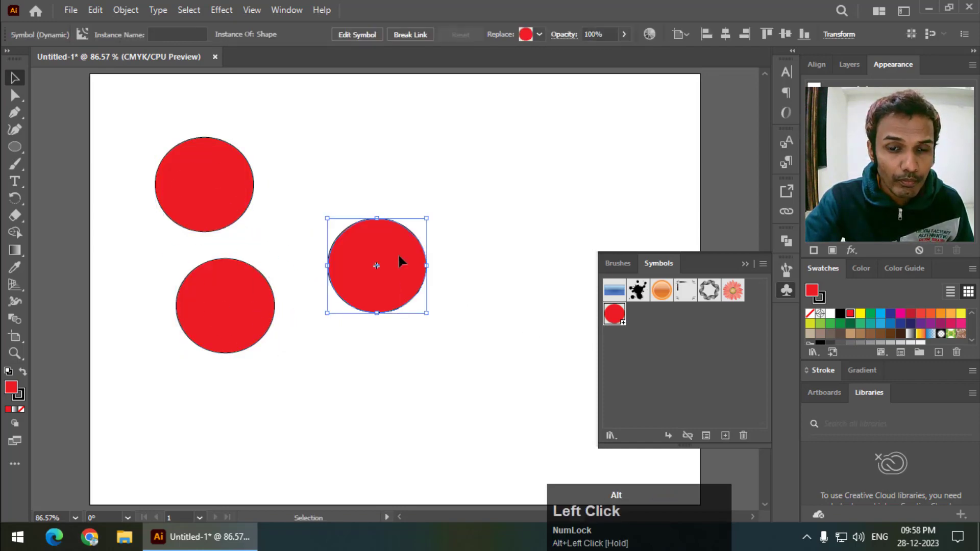
{"action": "left_click_drag", "start_coordinate": [404, 309], "coordinate": [420, 403]}
Add a second artboard of the same size beside the first one.
{"action": "key", "text": "ctrl+minus"}
{"action": "key", "text": "ctrl+minus"}
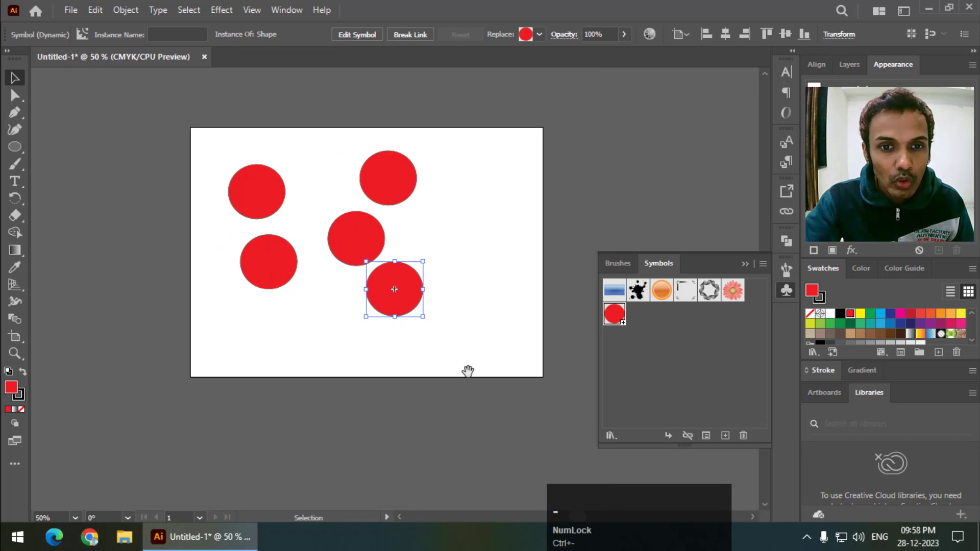
{"action": "left_click_drag", "start_coordinate": [467, 372], "coordinate": [389, 365]}
{"action": "left_click", "coordinate": [14, 336]}
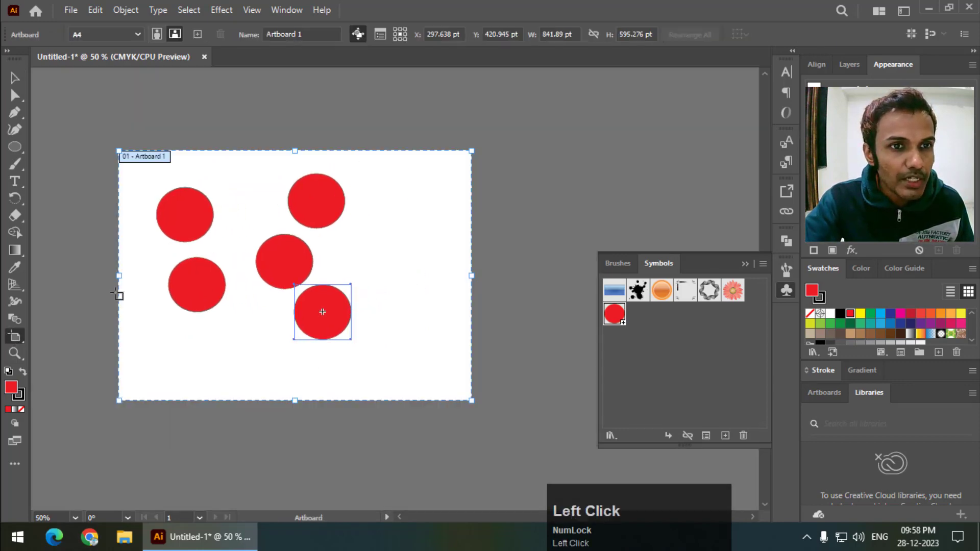
{"action": "left_click", "coordinate": [197, 34]}
{"action": "left_click", "coordinate": [14, 78]}
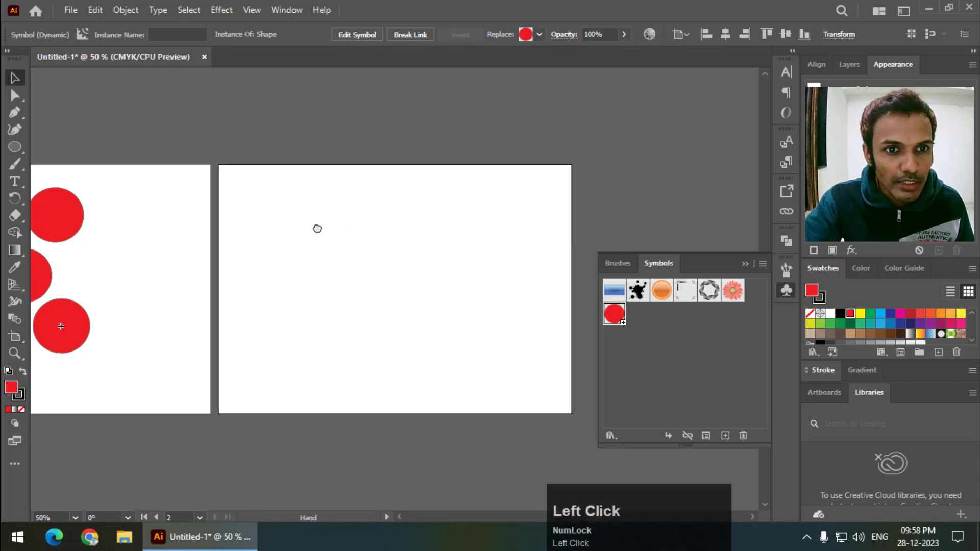
Select three of the red symbol instances on the first artboard and duplicate them onto the second artboard.
{"action": "left_click_drag", "start_coordinate": [317, 225], "coordinate": [440, 228]}
{"action": "left_click", "coordinate": [222, 304]}
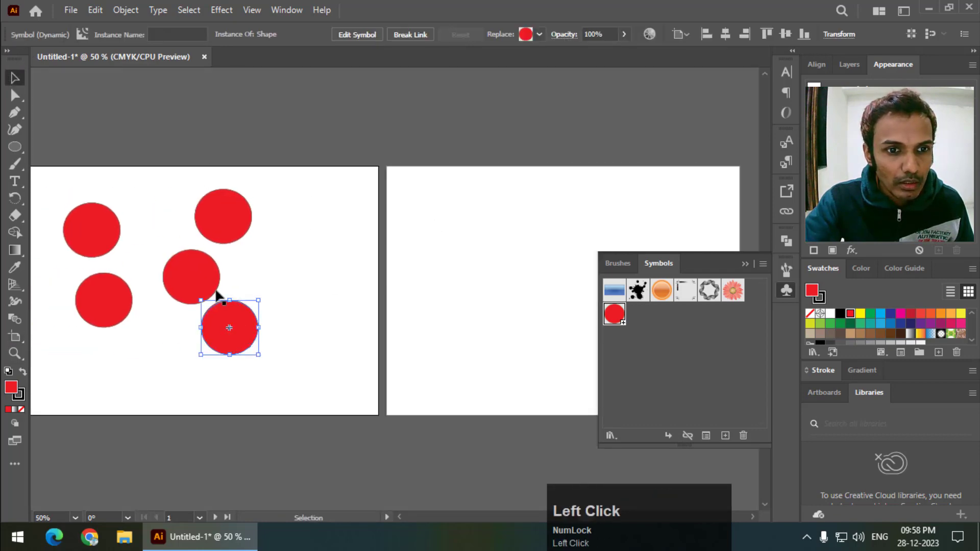
{"action": "left_click", "coordinate": [212, 274], "text": "shift"}
{"action": "left_click", "coordinate": [241, 230], "text": "shift"}
{"action": "left_click_drag", "start_coordinate": [237, 325], "coordinate": [498, 329]}
{"action": "left_click", "coordinate": [452, 102]}
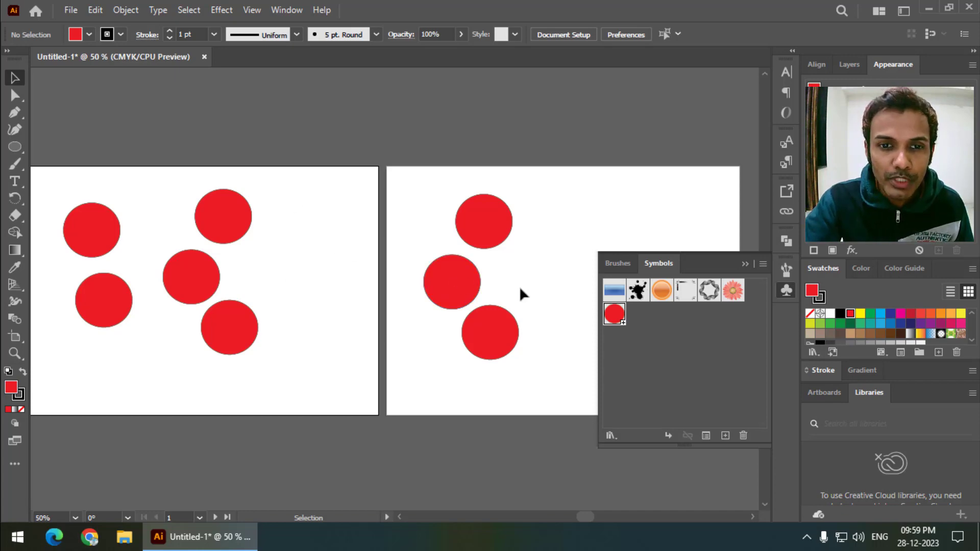
Examine the red circles on both artboards one by one as instances of the Shape symbol.
{"action": "left_click", "coordinate": [467, 284]}
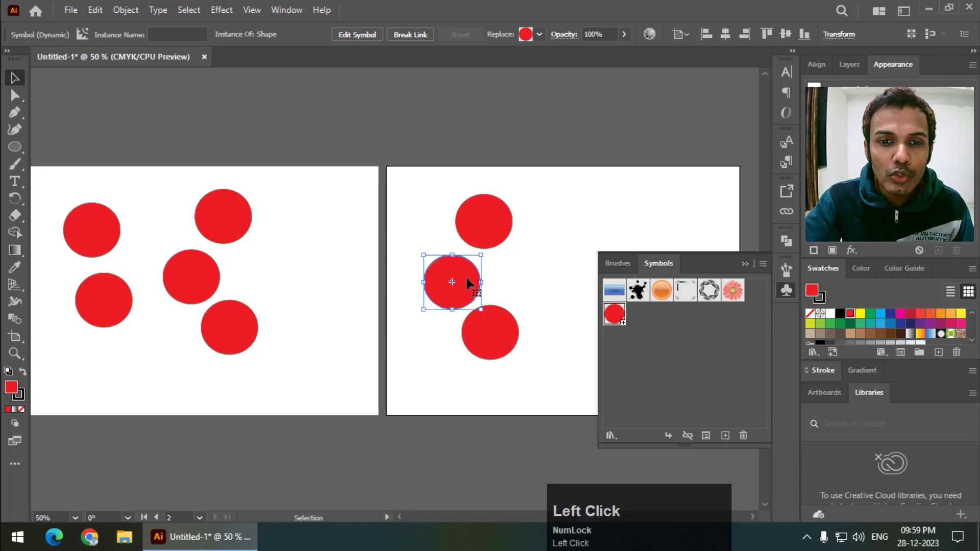
{"action": "left_click", "coordinate": [231, 216]}
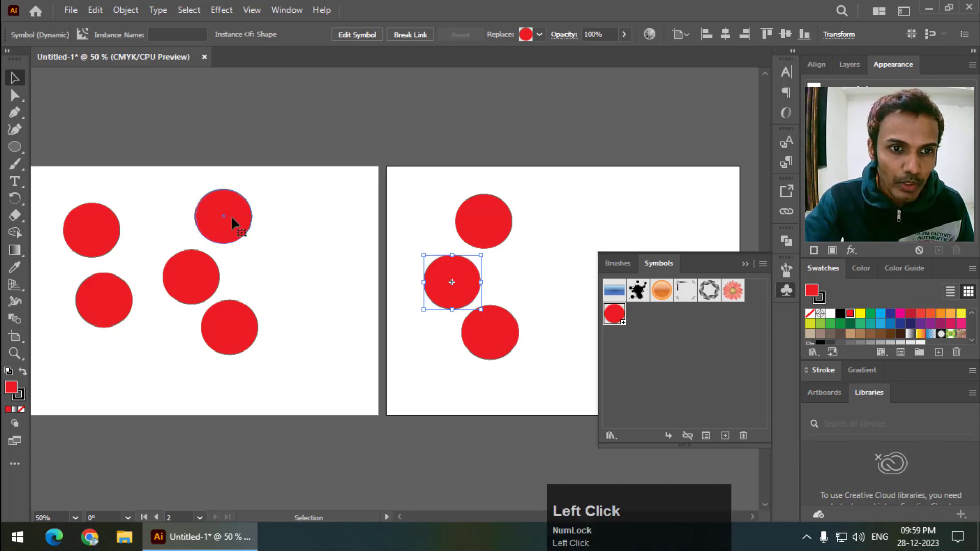
{"action": "left_click", "coordinate": [105, 301]}
{"action": "left_click", "coordinate": [93, 229]}
{"action": "left_click", "coordinate": [191, 275]}
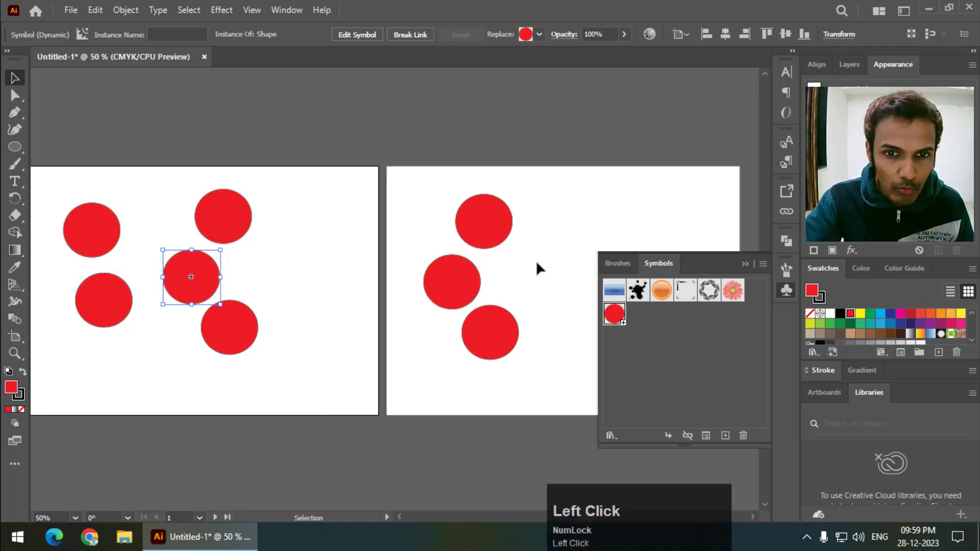
{"action": "left_click", "coordinate": [493, 225]}
{"action": "left_click", "coordinate": [248, 210]}
Enter editing of the Shape symbol and move the circle's lowest anchor point up to its centre with Direct Selection.
{"action": "left_click", "coordinate": [503, 236]}
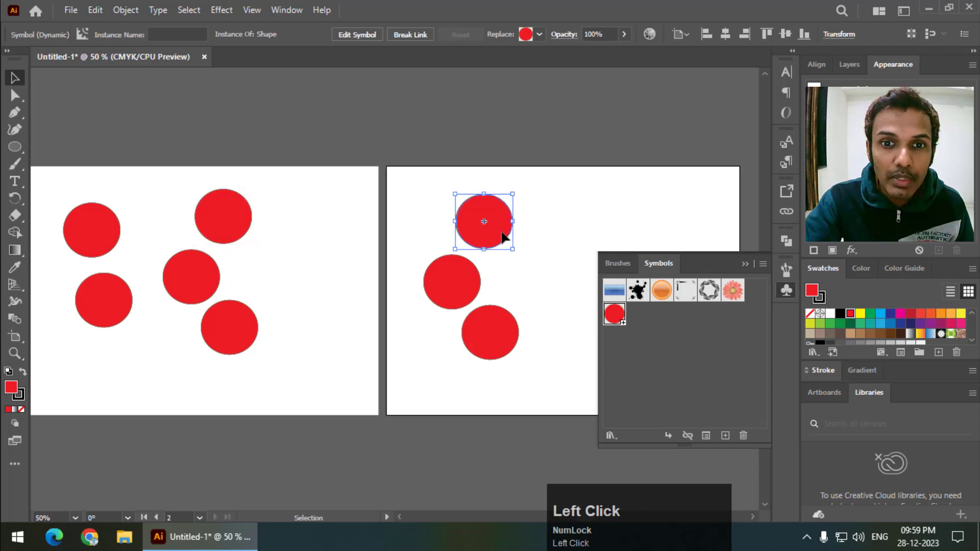
{"action": "double_click", "coordinate": [502, 232]}
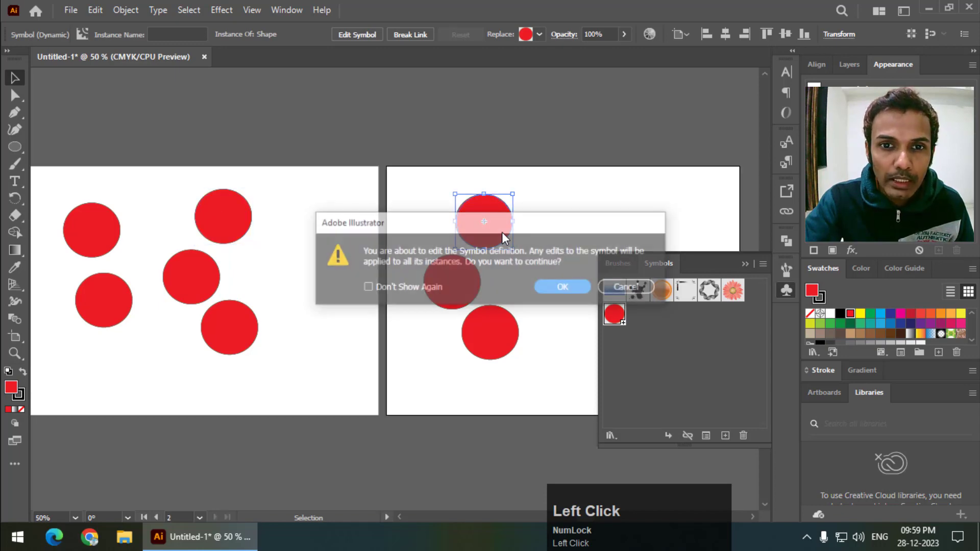
{"action": "left_click", "coordinate": [564, 288]}
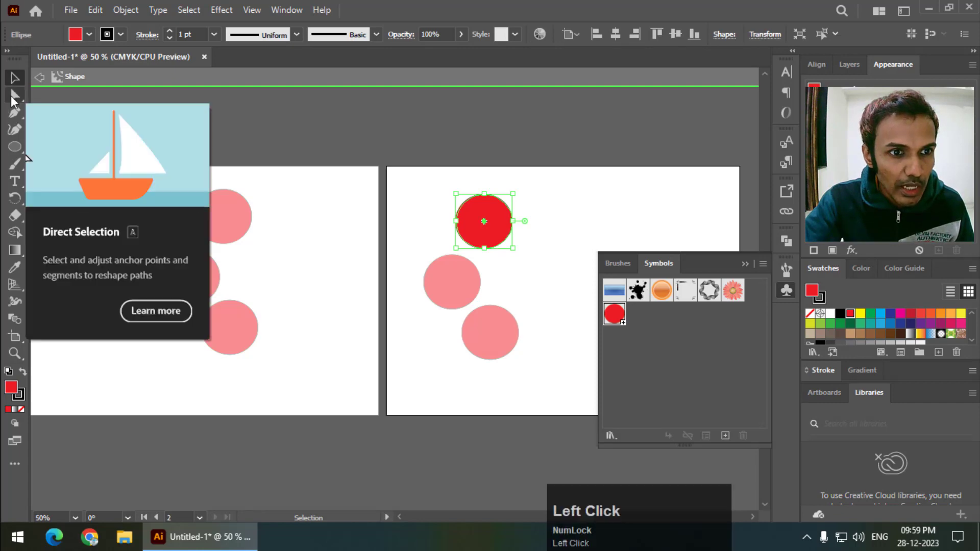
{"action": "left_click", "coordinate": [14, 96]}
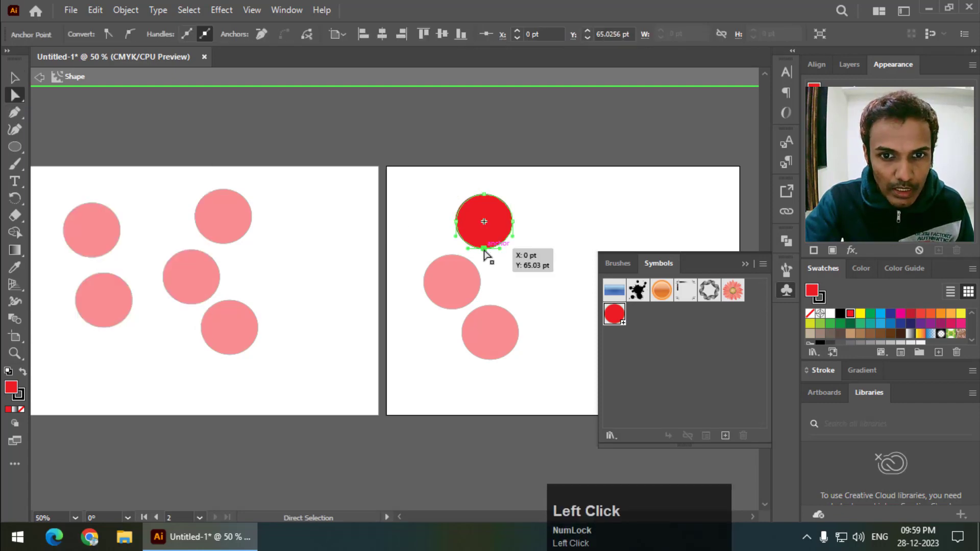
{"action": "left_click_drag", "start_coordinate": [485, 250], "coordinate": [490, 221]}
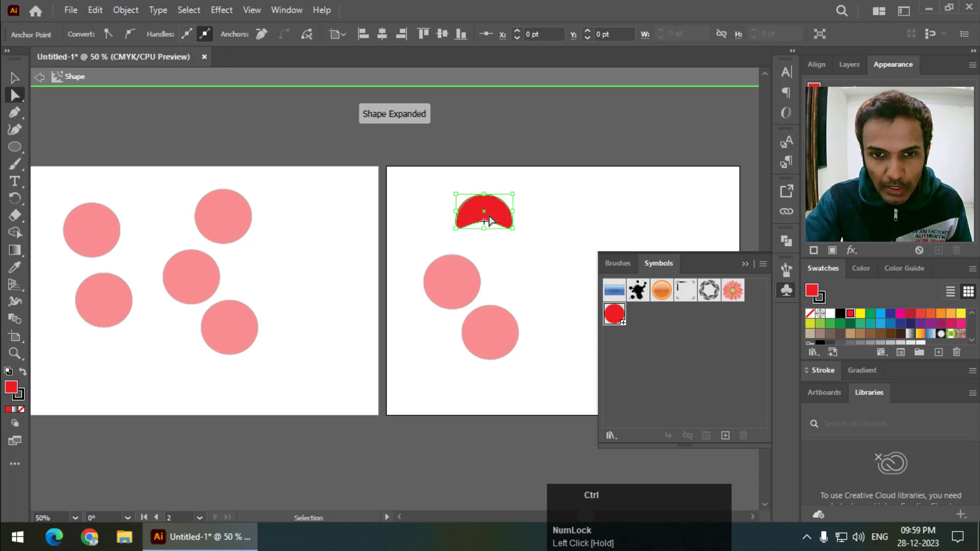
Fill the reshaped symbol artwork with cyan blue and exit symbol editing.
{"action": "key", "text": "ctrl+plus"}
{"action": "left_click_drag", "start_coordinate": [424, 339], "coordinate": [543, 238]}
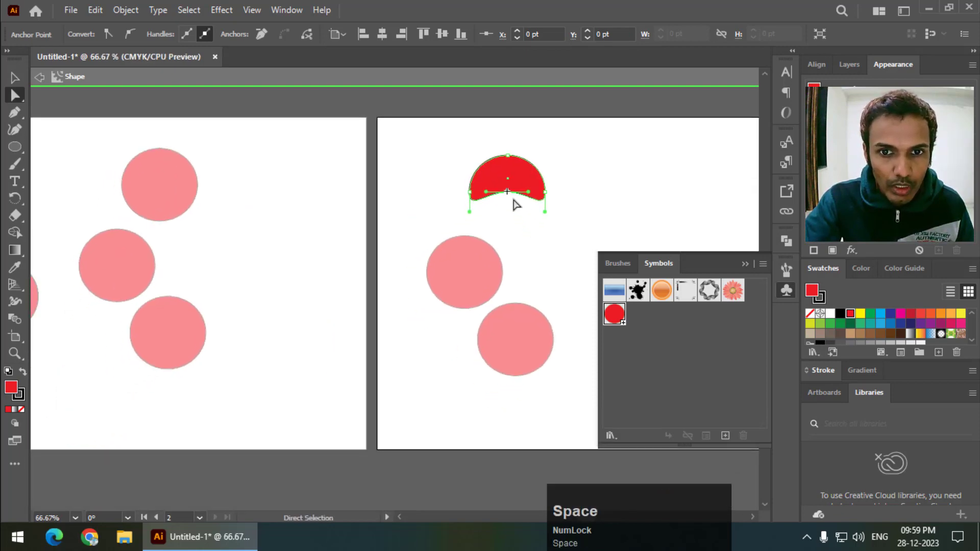
{"action": "left_click", "coordinate": [881, 313]}
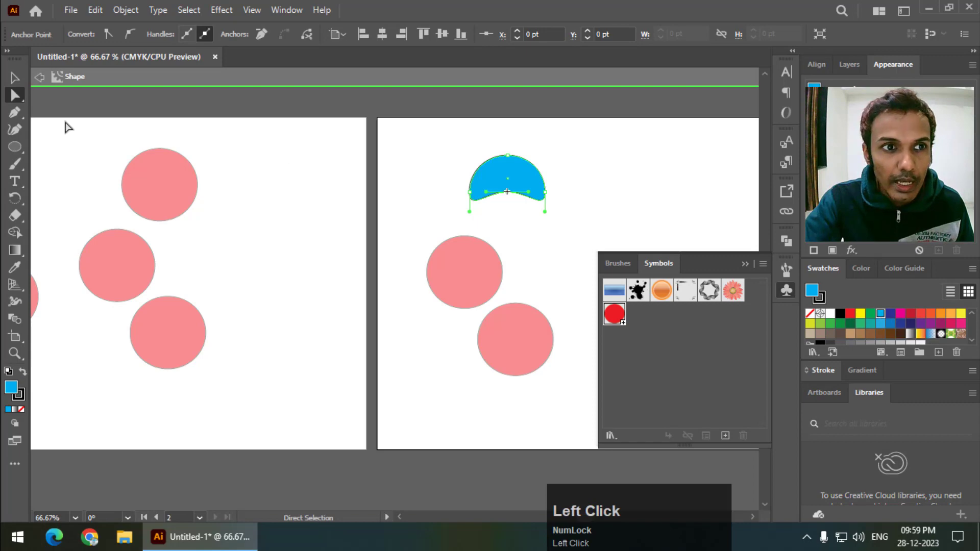
{"action": "left_click", "coordinate": [13, 78]}
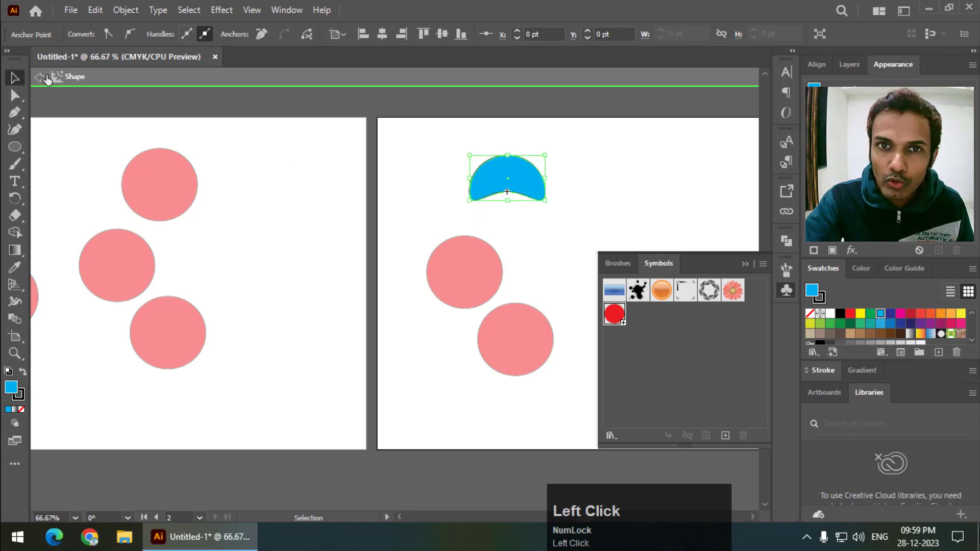
{"action": "left_click", "coordinate": [443, 155]}
{"action": "left_click", "coordinate": [443, 154]}
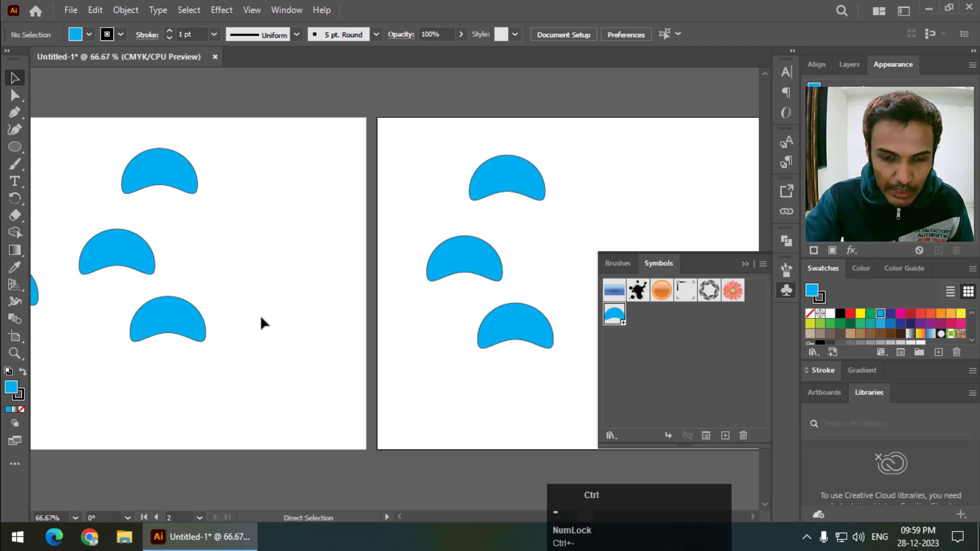
Review the symbol instances across both artboards with the Symbols panel collapsed.
{"action": "key", "text": "ctrl+minus"}
{"action": "key", "text": "space"}
{"action": "left_click_drag", "start_coordinate": [236, 354], "coordinate": [282, 361]}
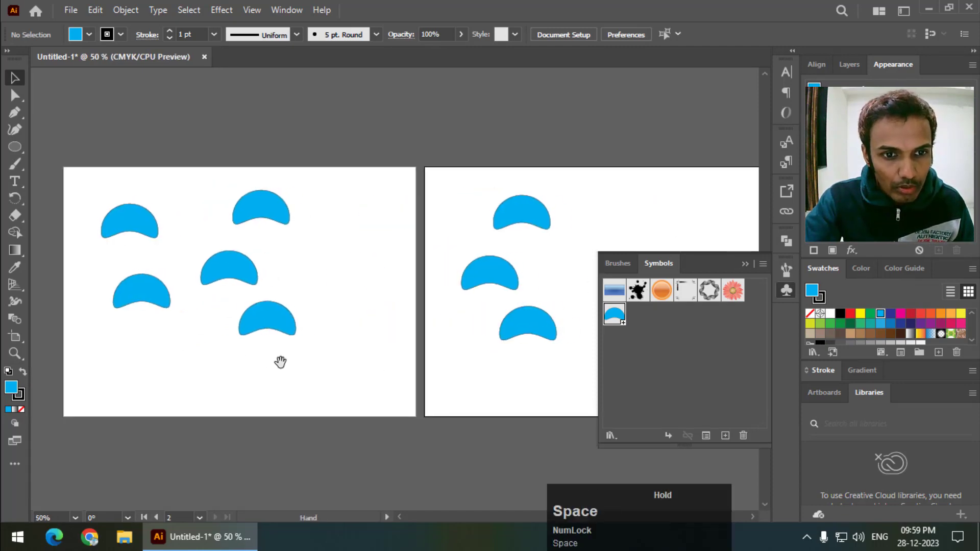
{"action": "left_click", "coordinate": [781, 292]}
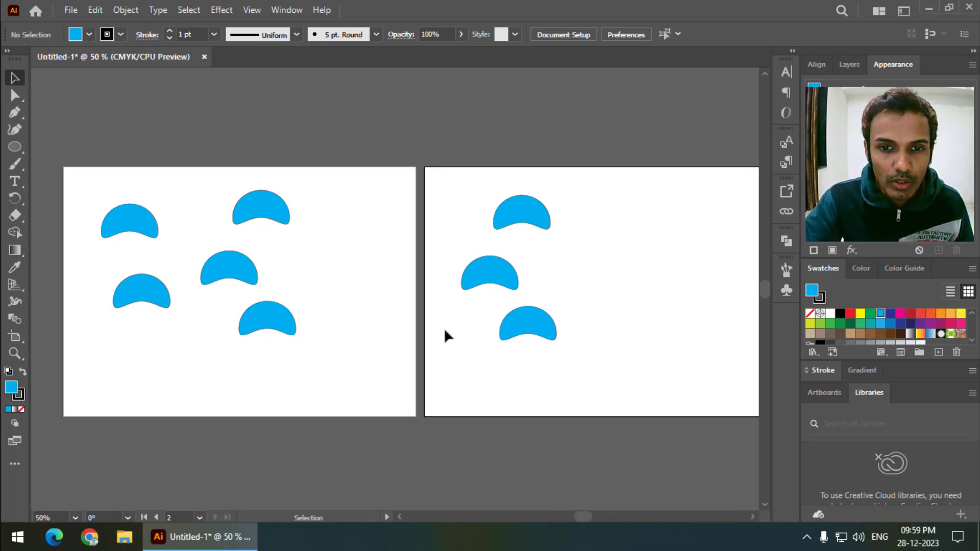
{"action": "left_click", "coordinate": [543, 317]}
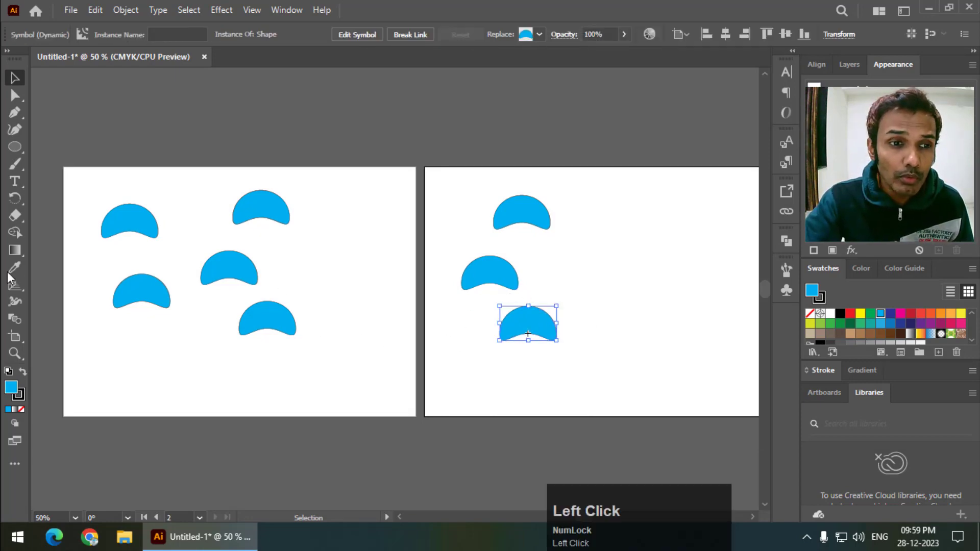
Place a text object beneath the shapes on the first artboard and format it as 43 pt Montserrat ExtraBold.
{"action": "left_click", "coordinate": [15, 182]}
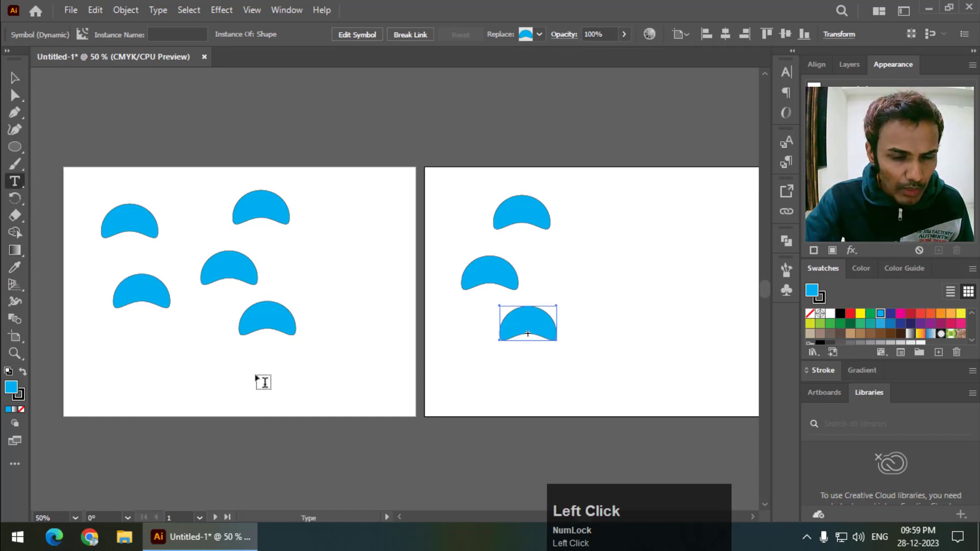
{"action": "left_click", "coordinate": [168, 383]}
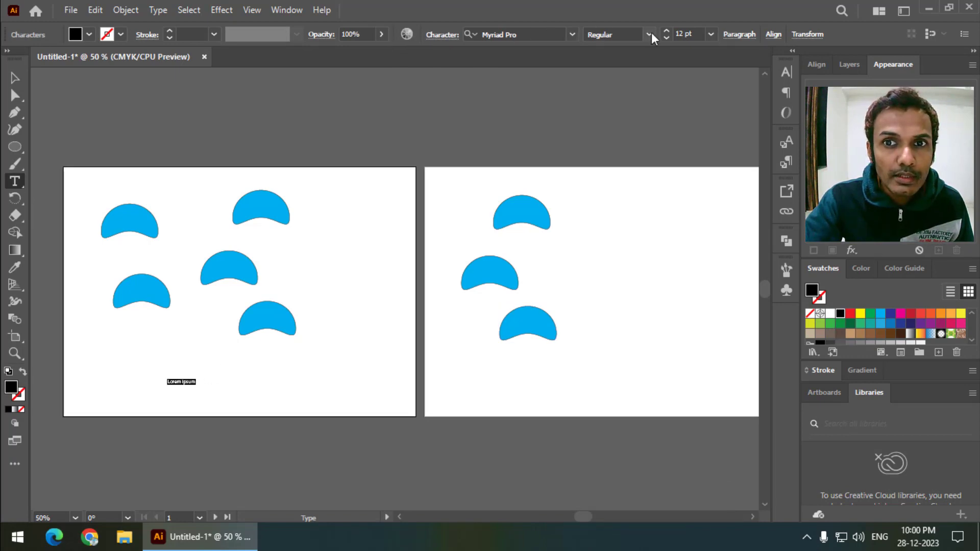
{"action": "left_click_drag", "start_coordinate": [670, 28], "coordinate": [670, 28]}
{"action": "left_click", "coordinate": [537, 35]}
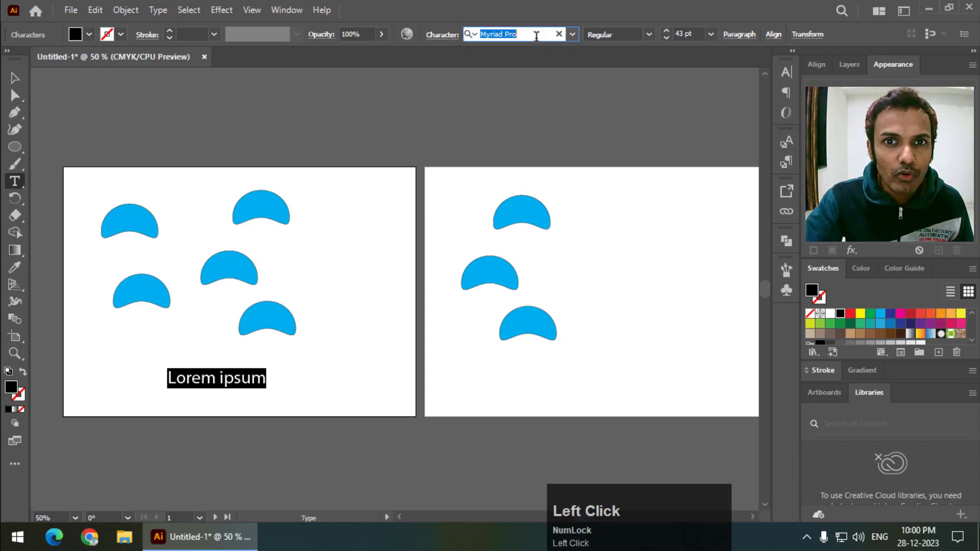
{"action": "type", "text": "mont"}
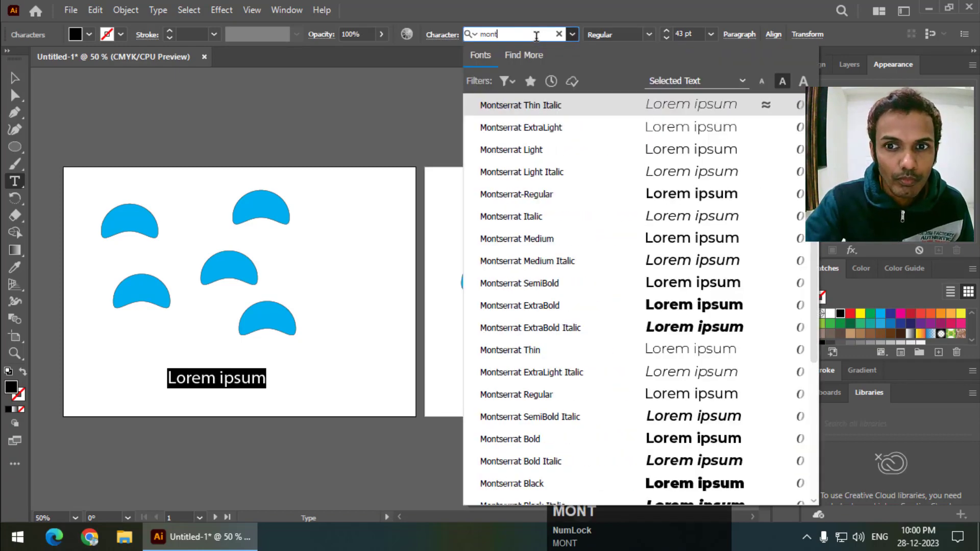
{"action": "left_click", "coordinate": [687, 305]}
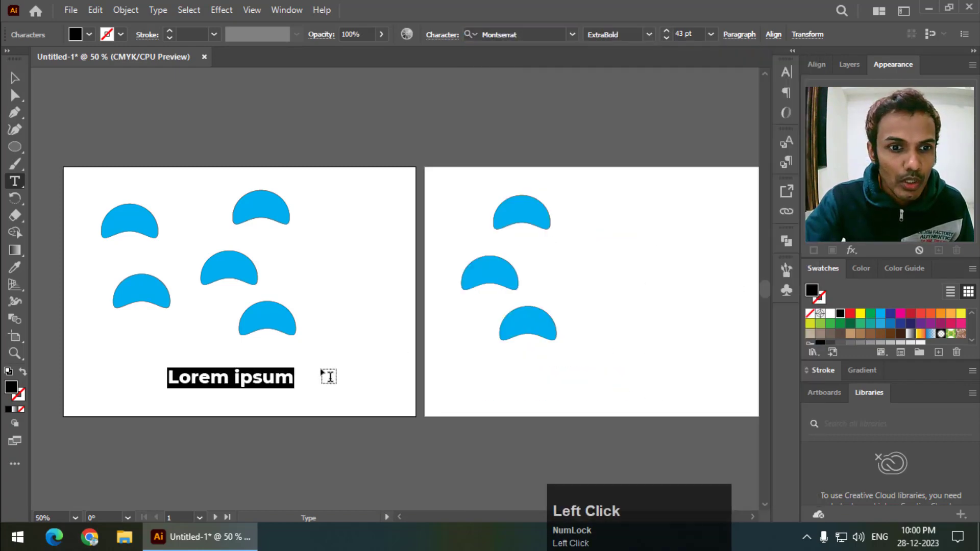
Replace the placeholder text with "Graphics Den" and move it toward the artboard's lower-left area.
{"action": "type", "text": "Grap"}
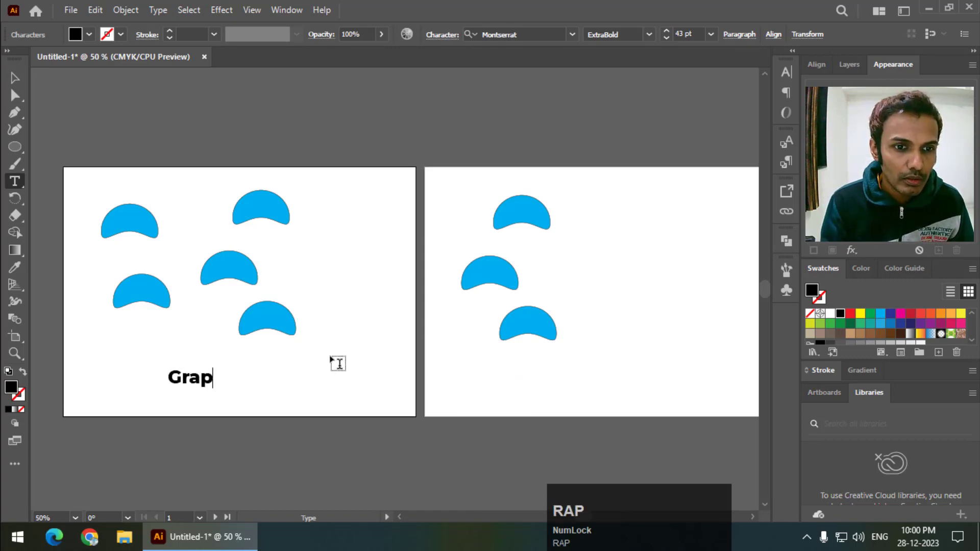
{"action": "type", "text": "hics DEN"}
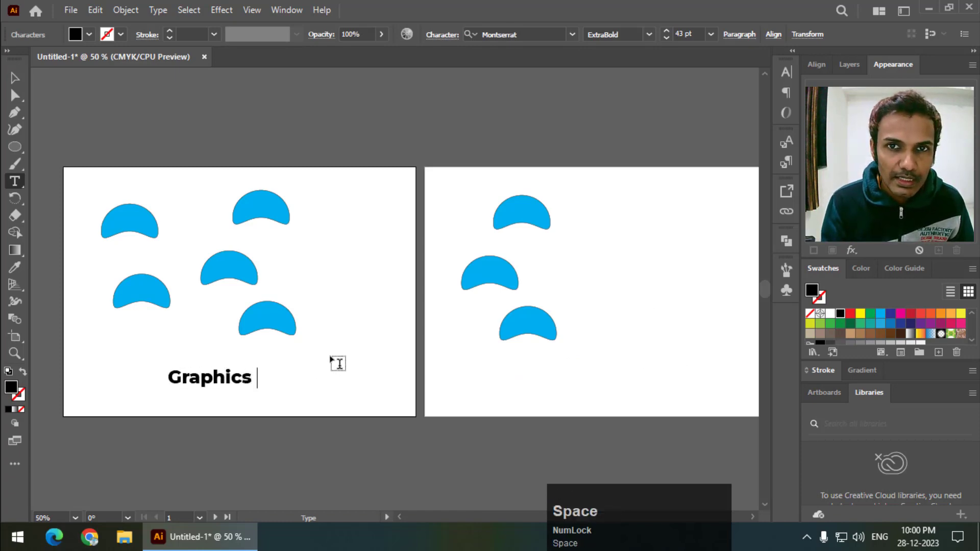
{"action": "key", "text": "BackSpace"}
{"action": "key", "text": "BackSpace"}
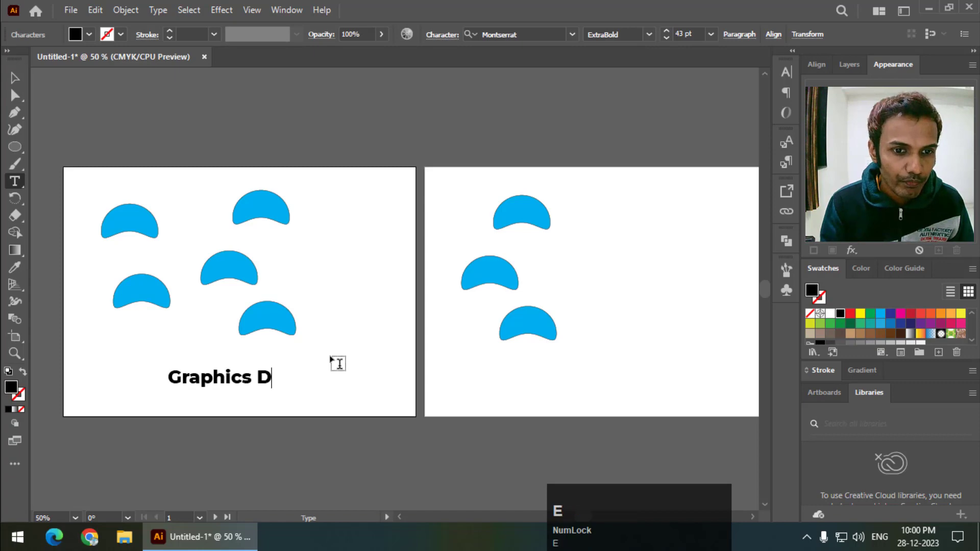
{"action": "left_click", "coordinate": [15, 78]}
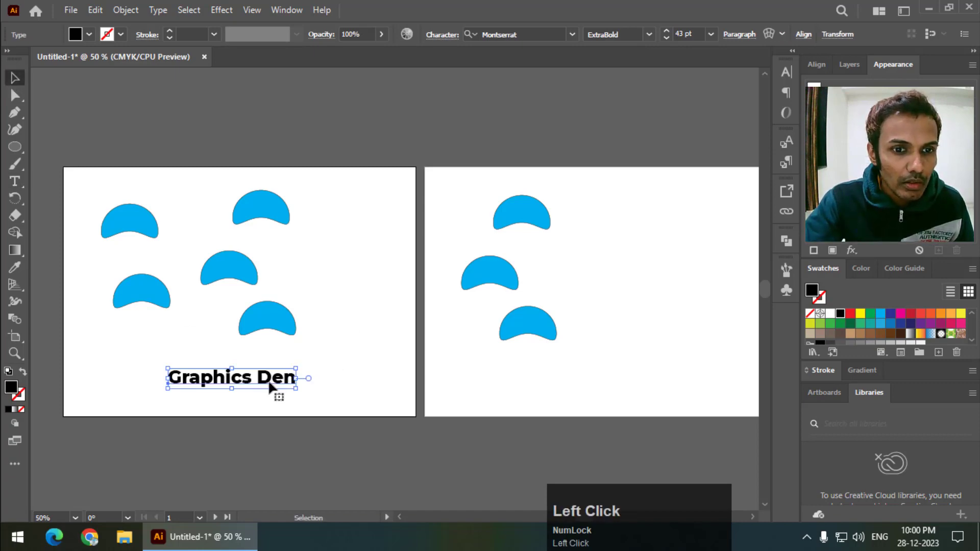
{"action": "left_click_drag", "start_coordinate": [275, 390], "coordinate": [225, 384]}
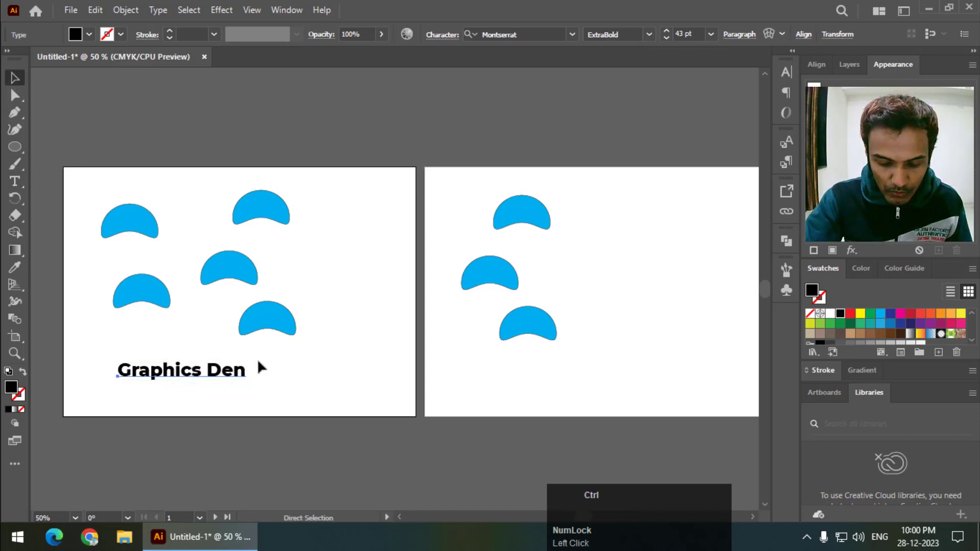
Create a dynamic symbol named Text from the "Graphics Den" text object.
{"action": "key", "text": "ctrl+="}
{"action": "key", "text": "space"}
{"action": "left_click_drag", "start_coordinate": [487, 312], "coordinate": [282, 425]}
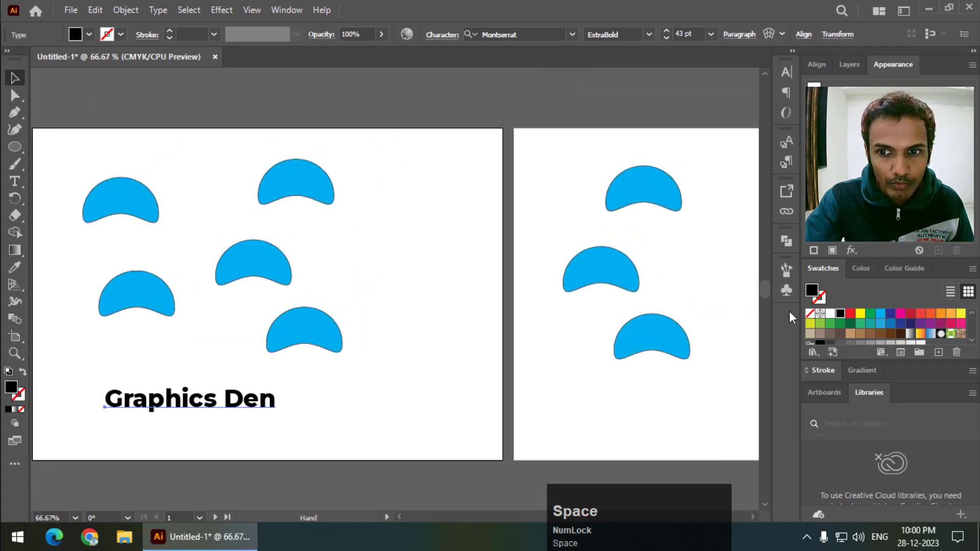
{"action": "left_click", "coordinate": [787, 290]}
{"action": "left_click_drag", "start_coordinate": [214, 407], "coordinate": [742, 344]}
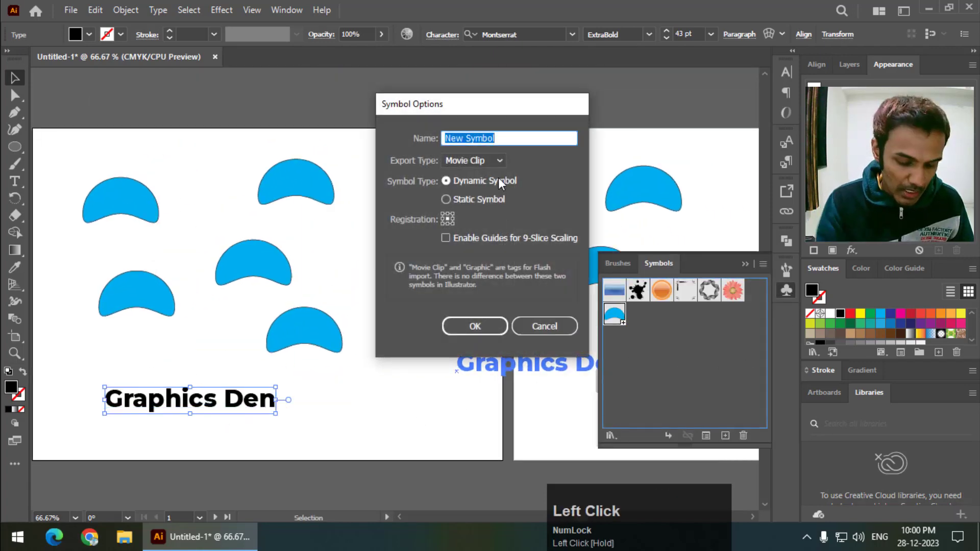
{"action": "type", "text": "Text"}
{"action": "key", "text": "Return"}
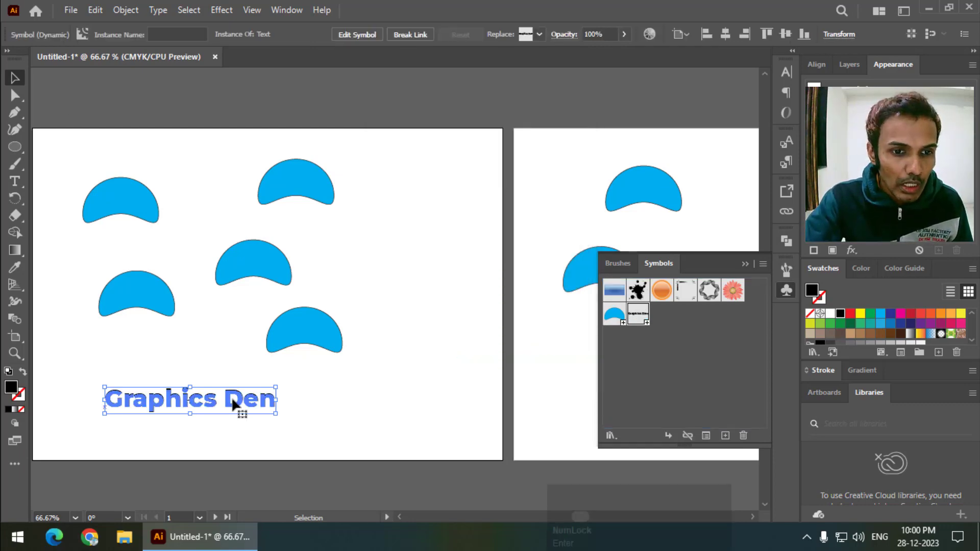
Duplicate the "Graphics Den" symbol instance once on the first artboard and three times onto the second.
{"action": "left_click_drag", "start_coordinate": [228, 412], "coordinate": [442, 252]}
{"action": "left_click_drag", "start_coordinate": [456, 311], "coordinate": [285, 309]}
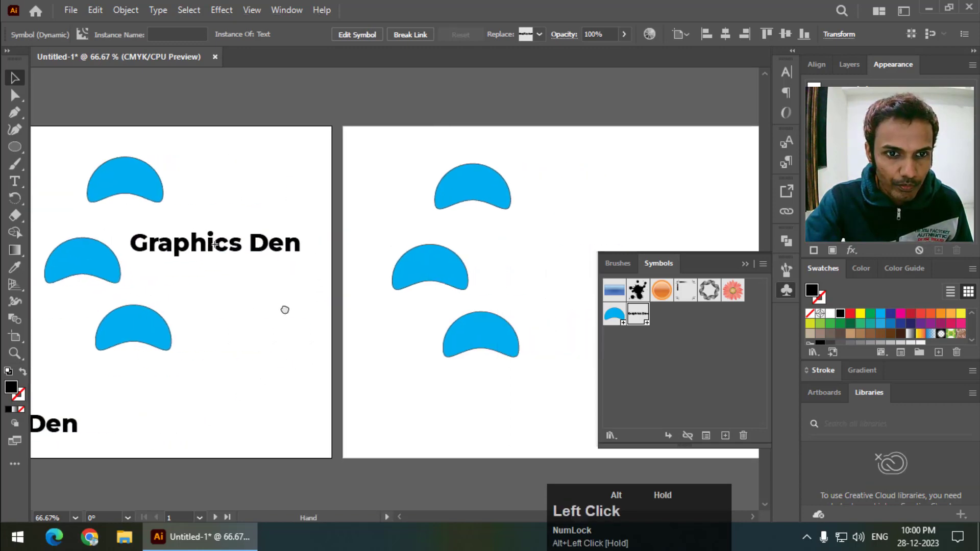
{"action": "left_click_drag", "start_coordinate": [242, 241], "coordinate": [496, 410]}
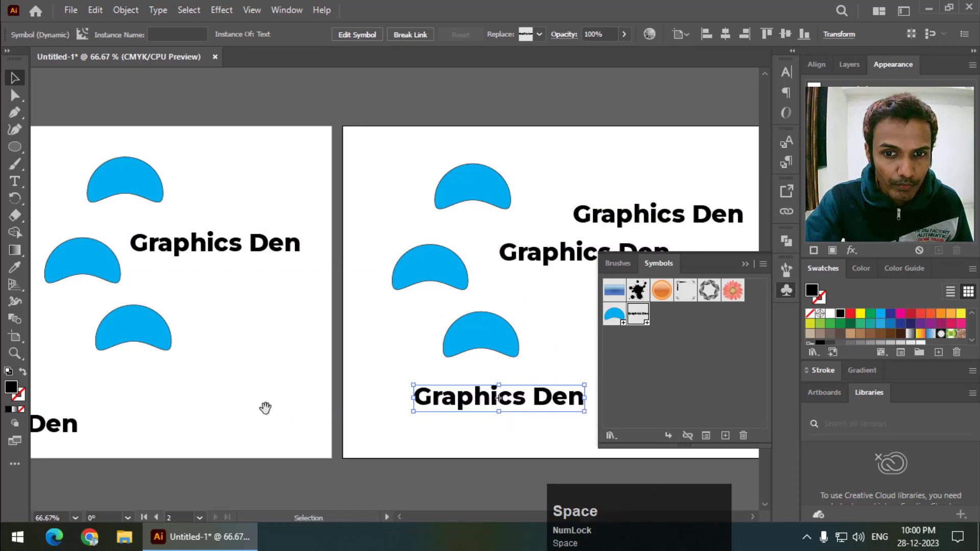
Collapse the Symbols panel and duplicate the second artboard's lowest "Graphics Den" instance onto the first artboard, below the shapes.
{"action": "left_click", "coordinate": [787, 290]}
{"action": "key", "text": "space"}
{"action": "left_click_drag", "start_coordinate": [252, 356], "coordinate": [373, 343]}
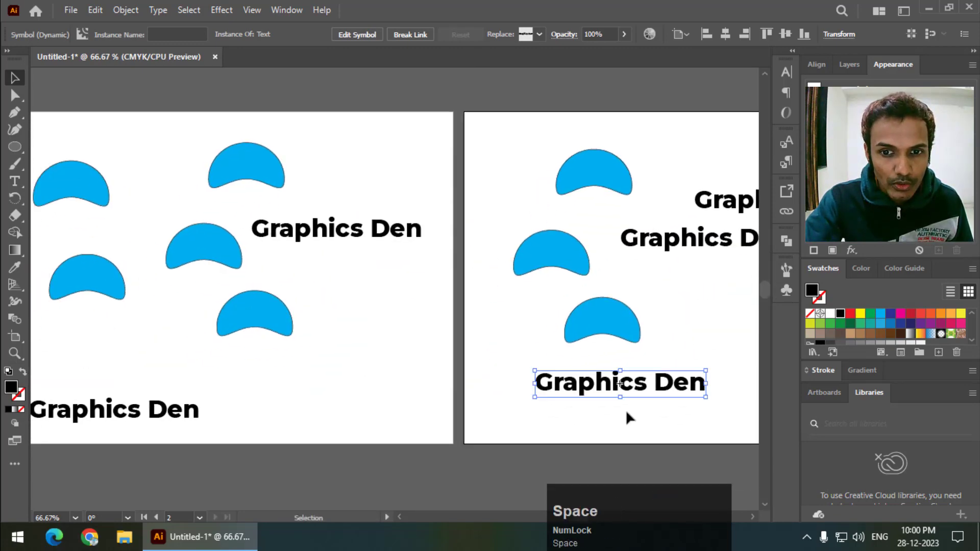
{"action": "left_click_drag", "start_coordinate": [602, 390], "coordinate": [293, 381]}
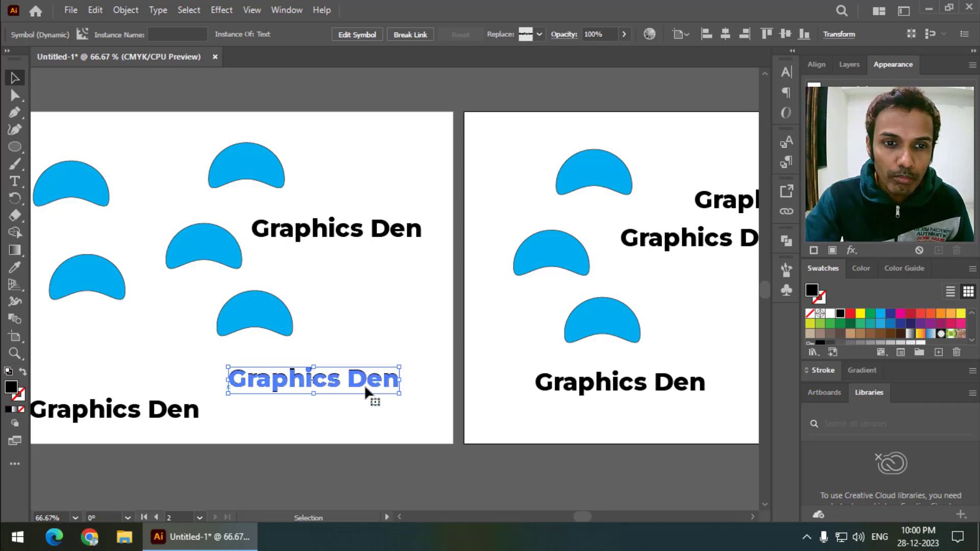
{"action": "left_click", "coordinate": [191, 418]}
{"action": "left_click", "coordinate": [372, 352]}
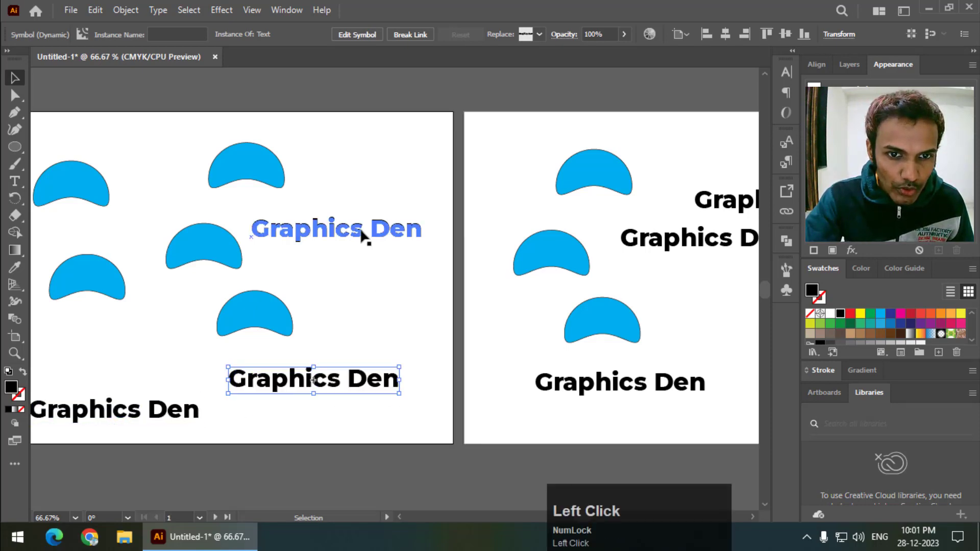
Edit the Text symbol from the upper instance on the first artboard and change its wording to "Graphics Den Design".
{"action": "left_click", "coordinate": [361, 233]}
{"action": "double_click", "coordinate": [357, 234]}
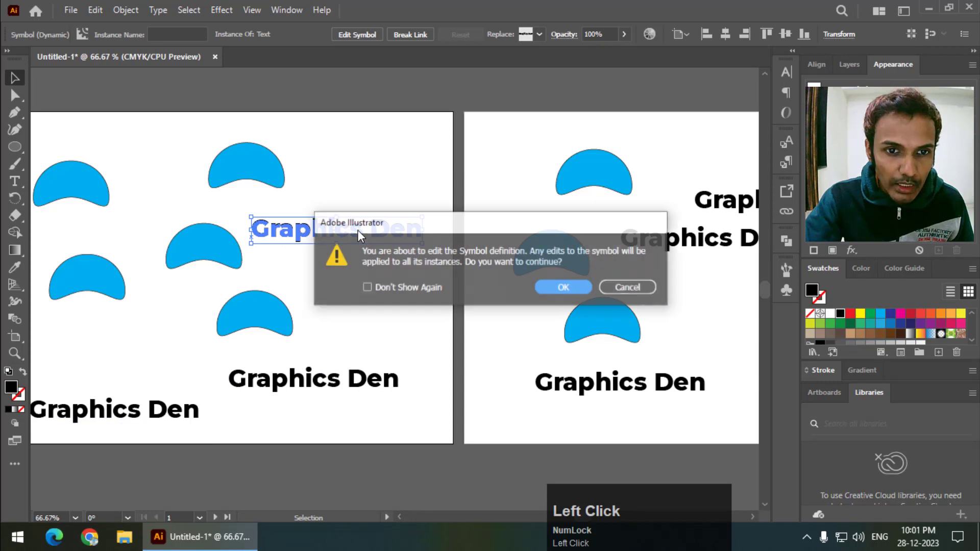
{"action": "key", "text": "Return"}
{"action": "double_click", "coordinate": [398, 233]}
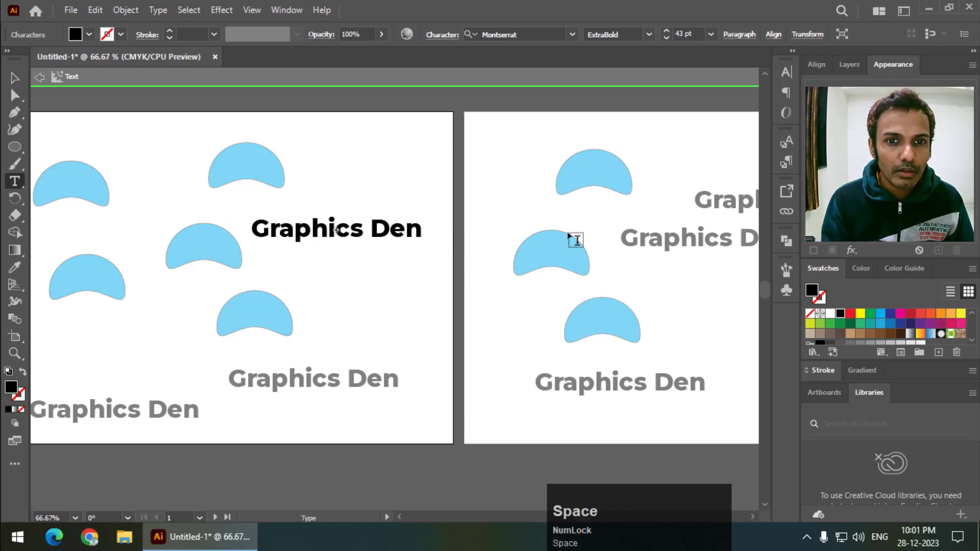
{"action": "type", "text": "D3es"}
{"action": "key", "text": "BackSpace"}
{"action": "key", "text": "BackSpace"}
{"action": "key", "text": "BackSpace"}
{"action": "type", "text": "esi"}
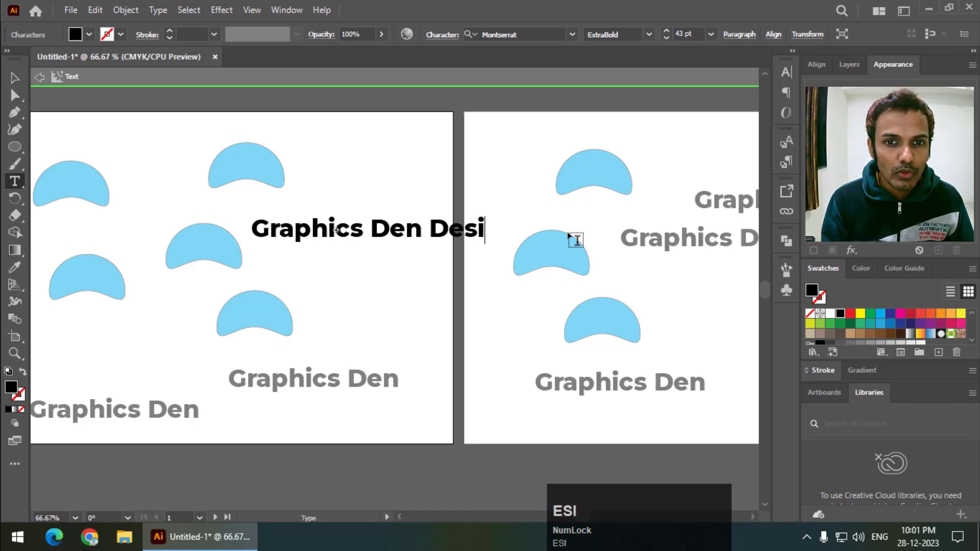
{"action": "type", "text": "gn"}
Shift the symbol's text leftward and slightly up, fill it with red, and exit symbol editing.
{"action": "left_click", "coordinate": [15, 77]}
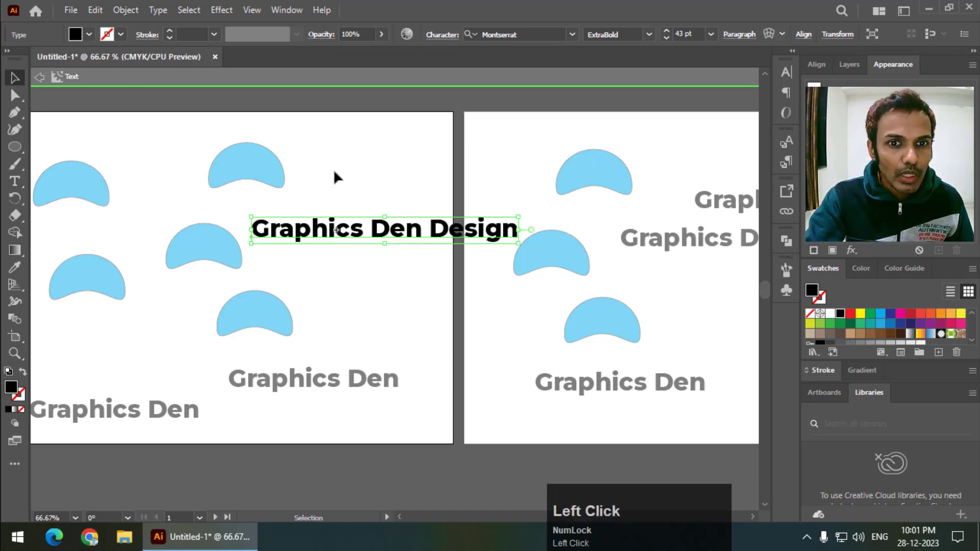
{"action": "left_click_drag", "start_coordinate": [382, 238], "coordinate": [296, 218]}
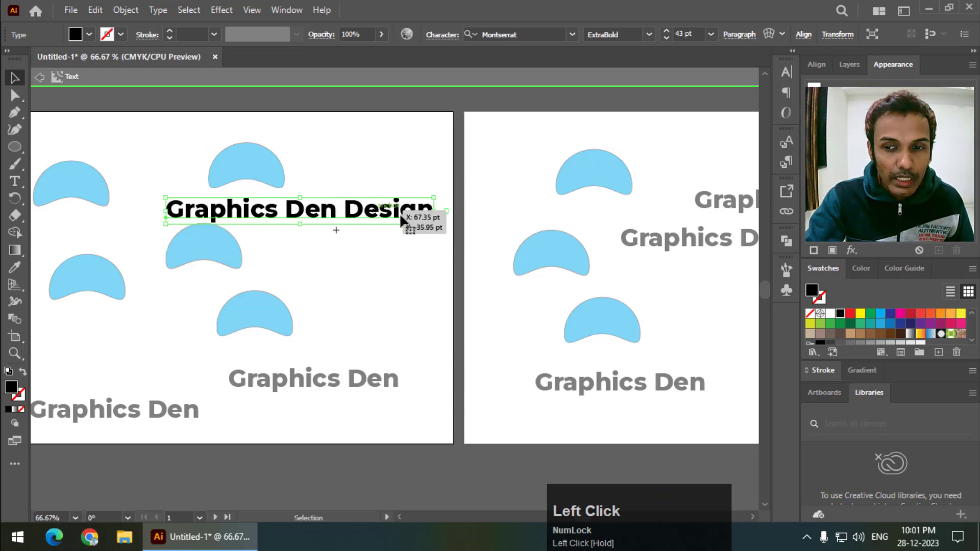
{"action": "left_click", "coordinate": [922, 314]}
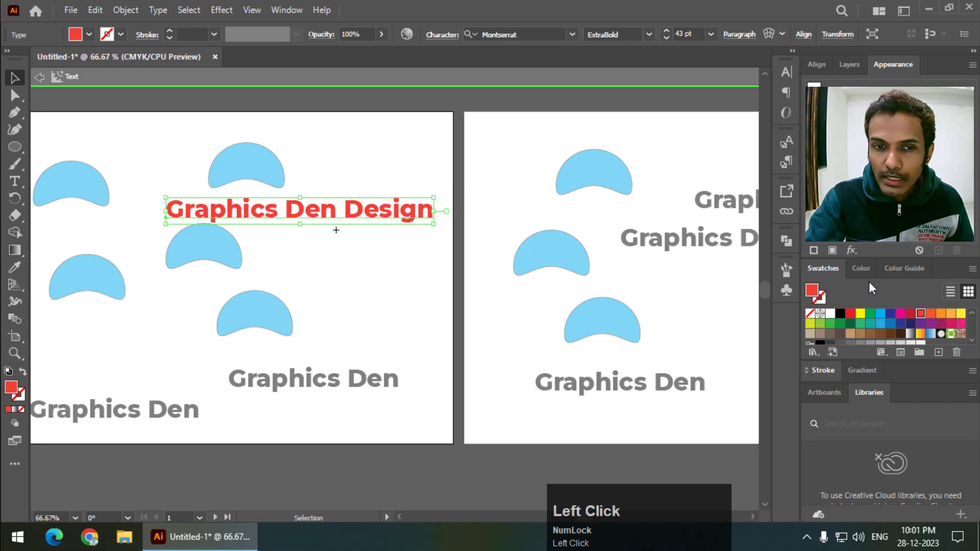
{"action": "double_click", "coordinate": [369, 139]}
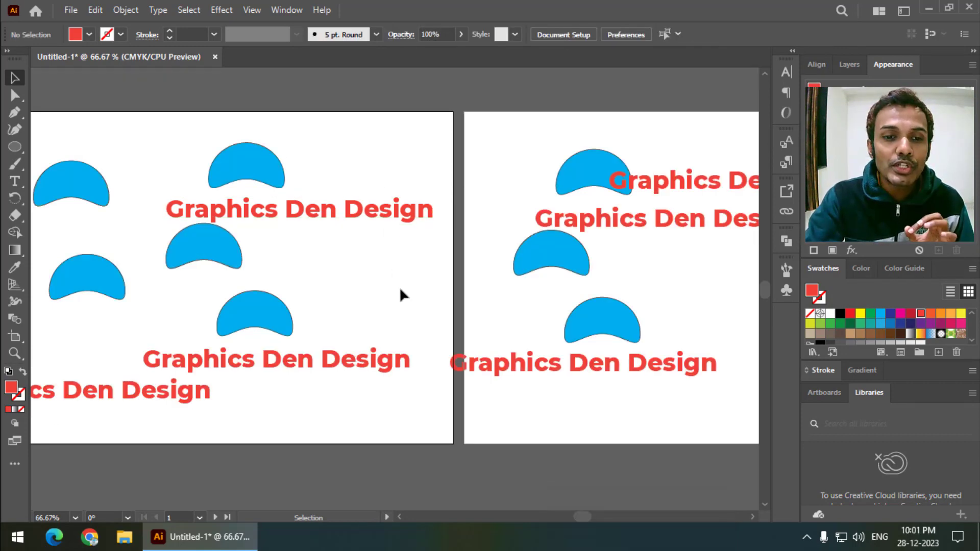
Reposition the two lower "Graphics Den Design" instances on the first artboard and the lowest one on the second artboard.
{"action": "left_click_drag", "start_coordinate": [335, 363], "coordinate": [337, 351]}
{"action": "left_click_drag", "start_coordinate": [201, 392], "coordinate": [226, 417]}
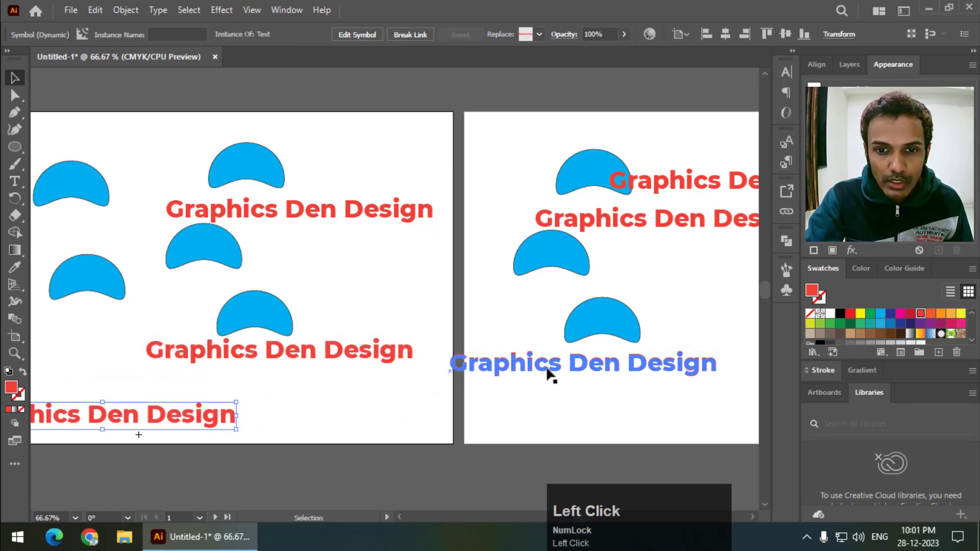
{"action": "left_click_drag", "start_coordinate": [549, 375], "coordinate": [596, 360]}
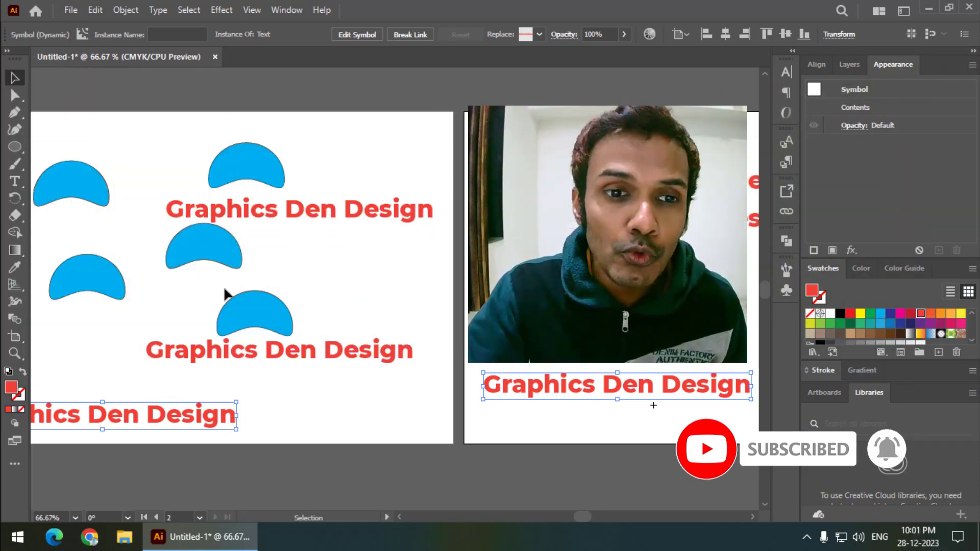
{"action": "left_click_drag", "start_coordinate": [202, 333], "coordinate": [296, 340]}
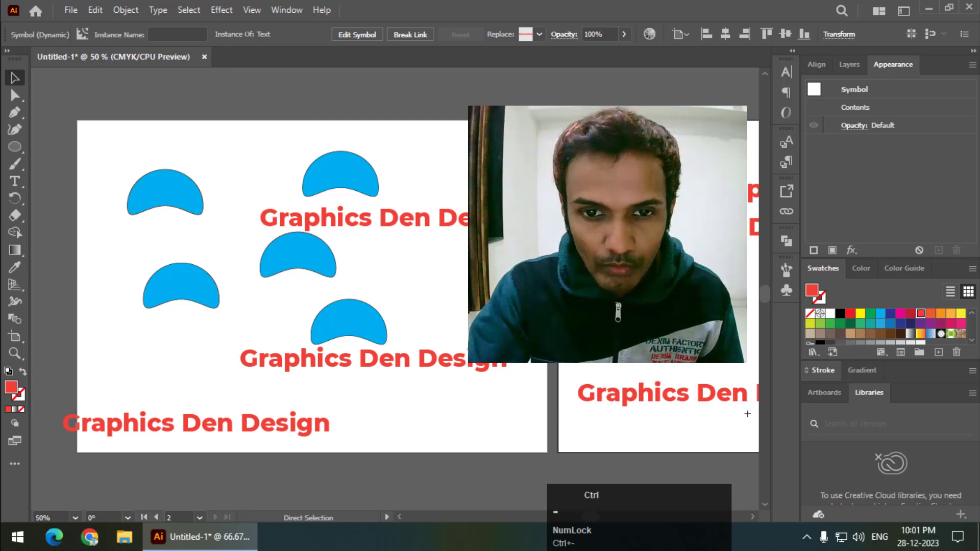
{"action": "key", "text": "ctrl+minus"}
{"action": "left_click_drag", "start_coordinate": [423, 303], "coordinate": [544, 365]}
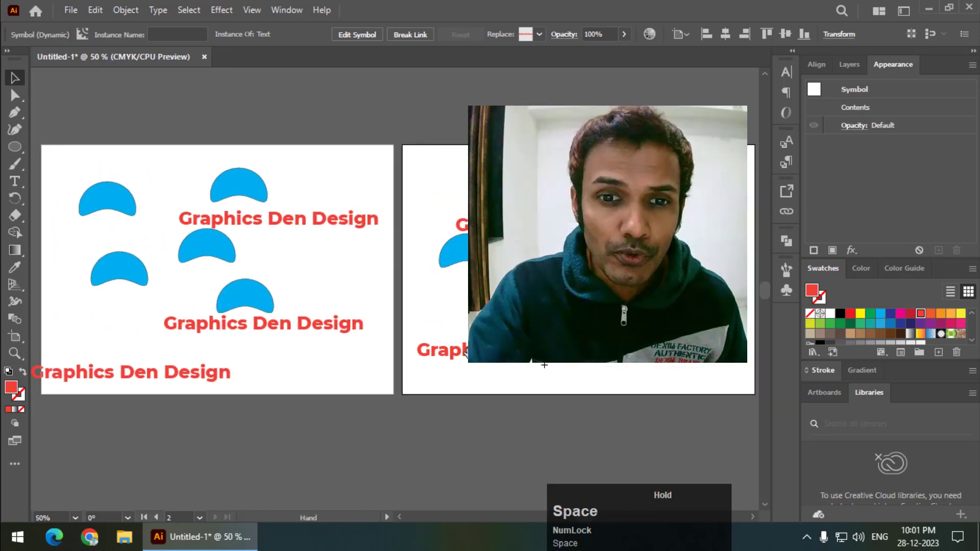